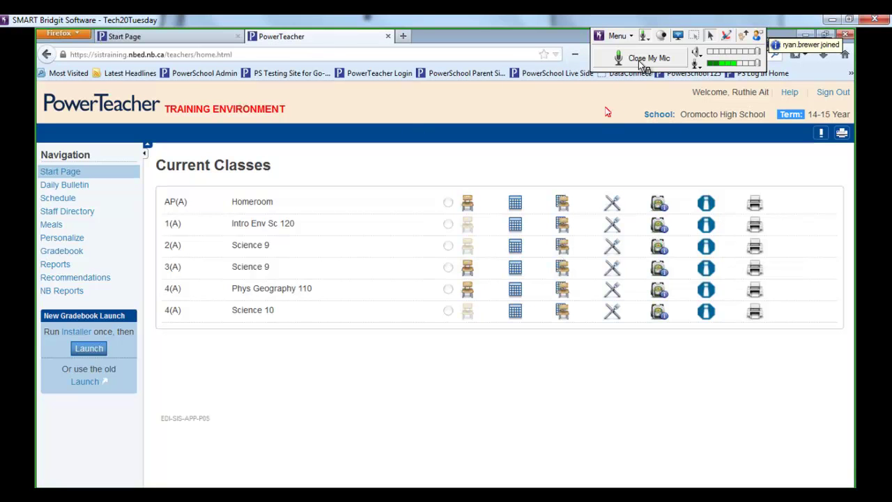
Step: Close the microphone in the online meeting
left_click(644, 61)
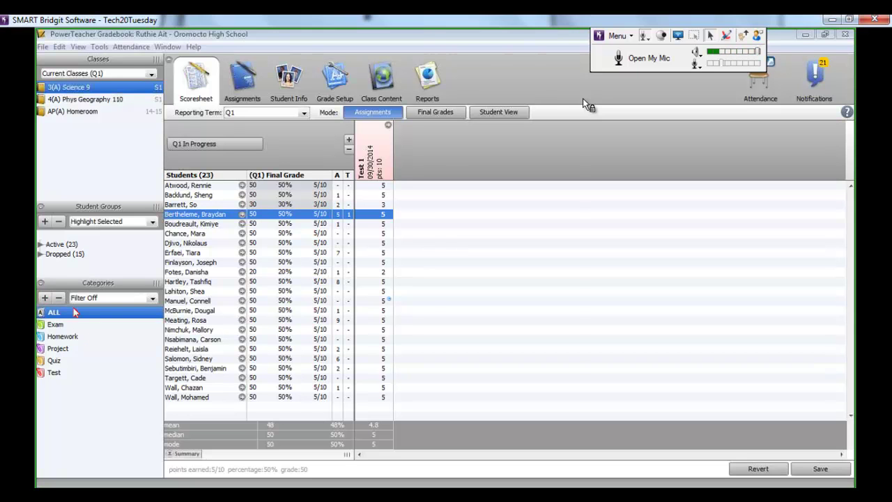
left_click(45, 299)
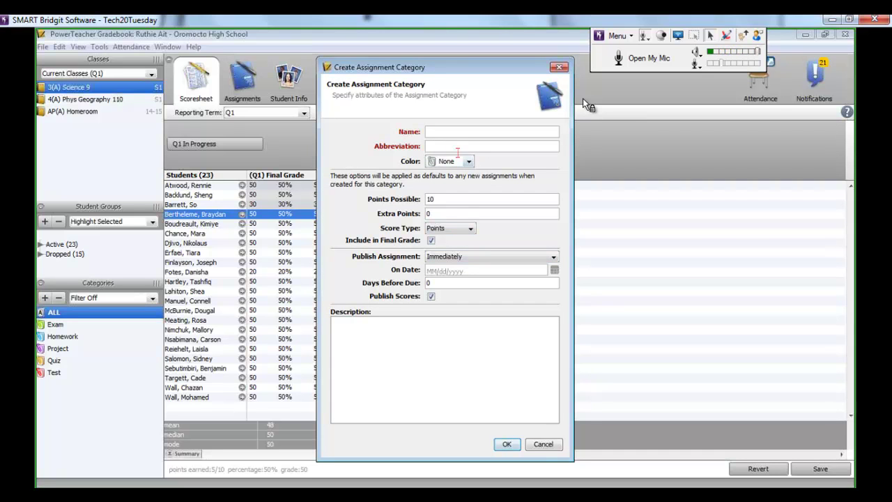
left_click(506, 444)
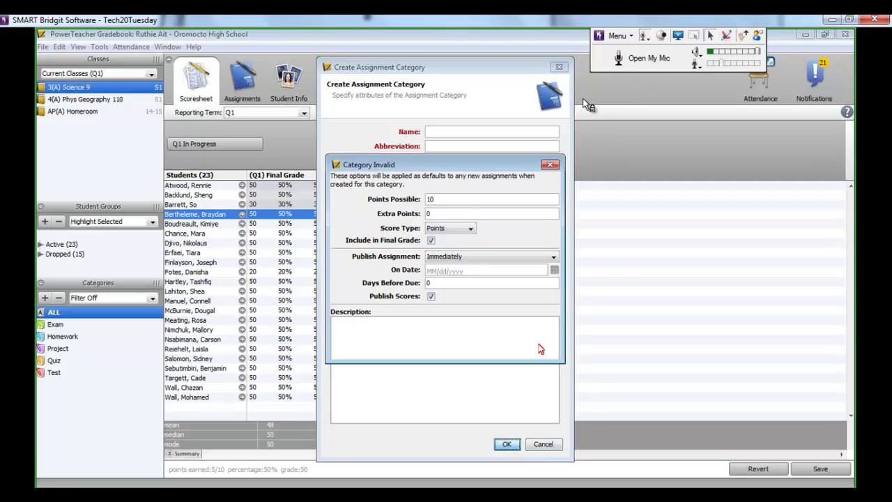
key("Return")
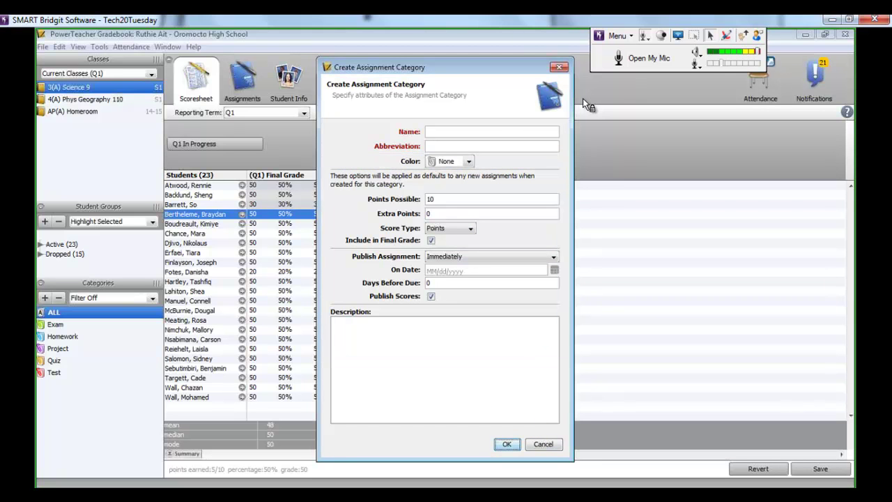
key("Escape")
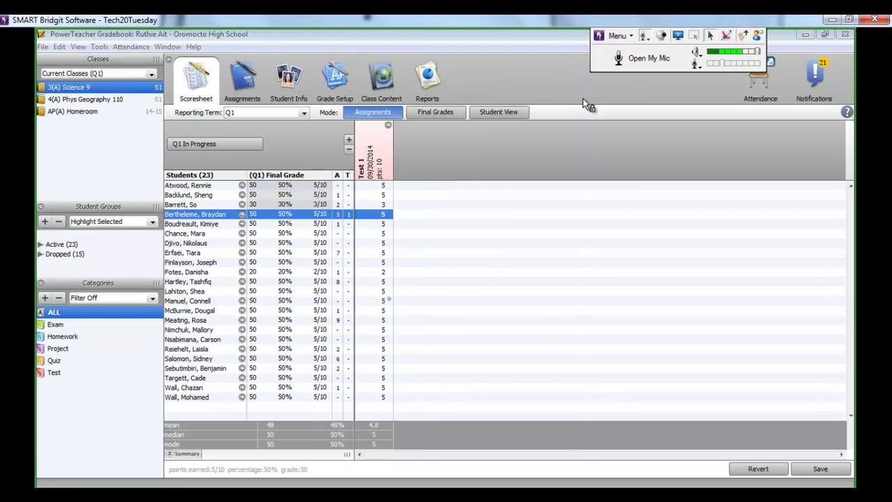
Step: Select the Test category and set the category filter to Filter Selected
left_click(60, 325)
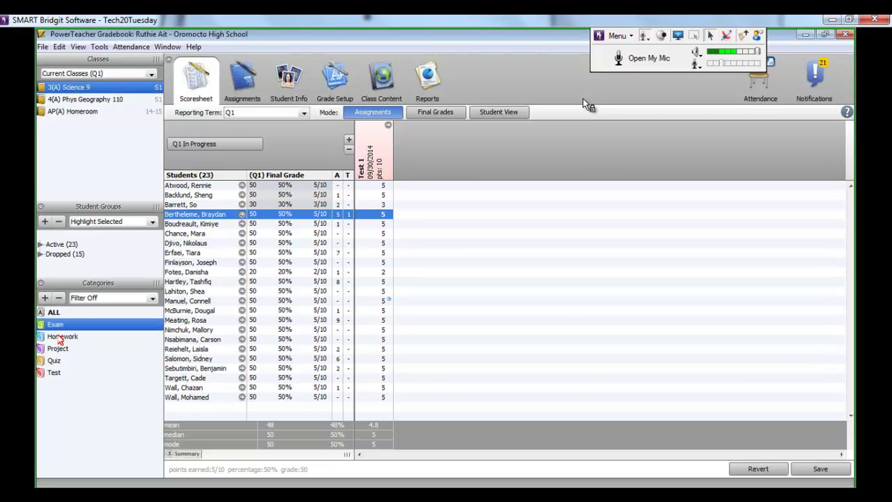
left_click(60, 337)
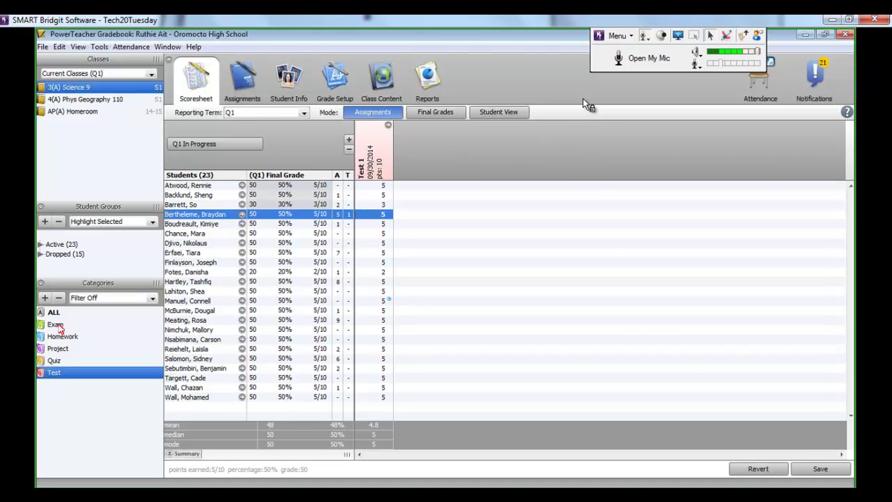
left_click(112, 297)
left_click(119, 319)
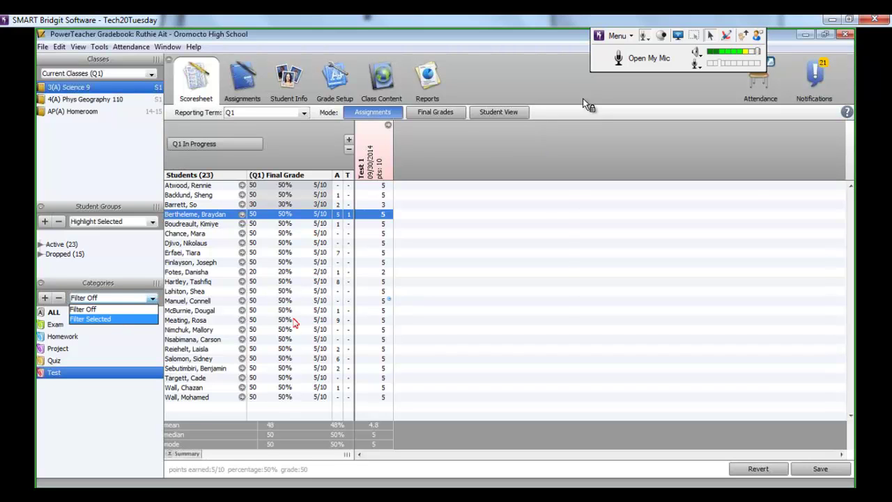
Step: Re-enter the account password to resume the timed-out session and switch the category filter to Exam
left_click(471, 310)
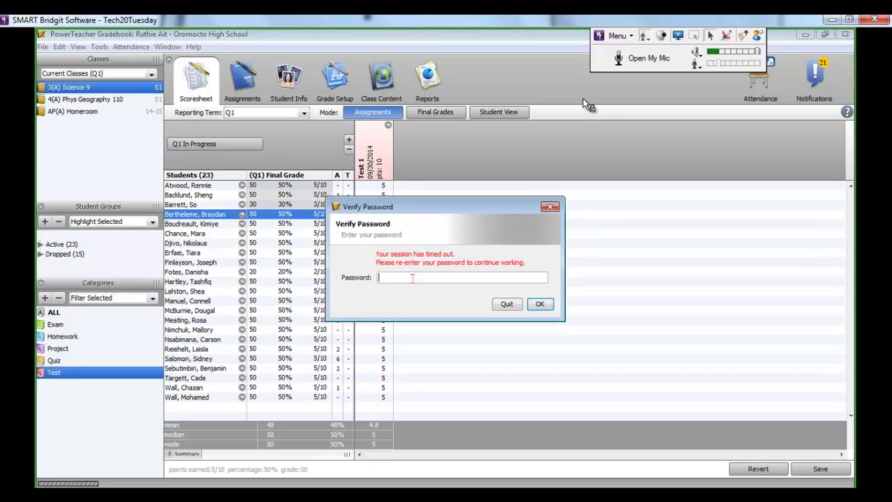
type("***")
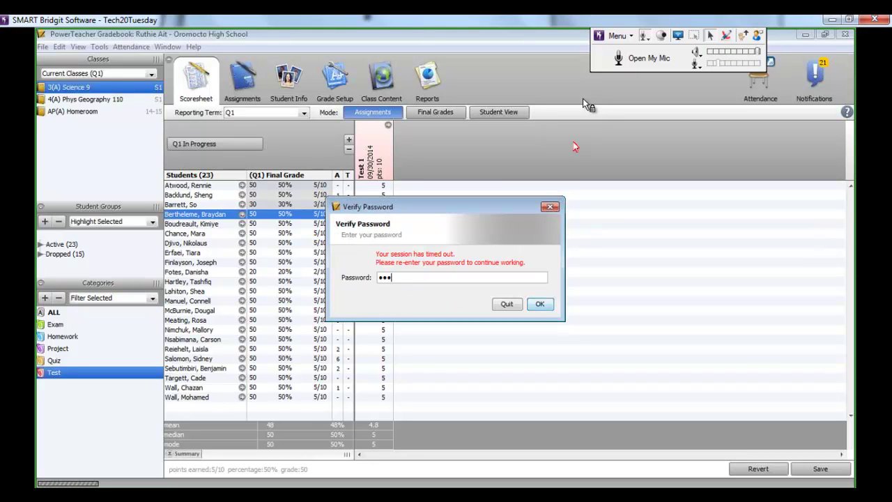
key("Return")
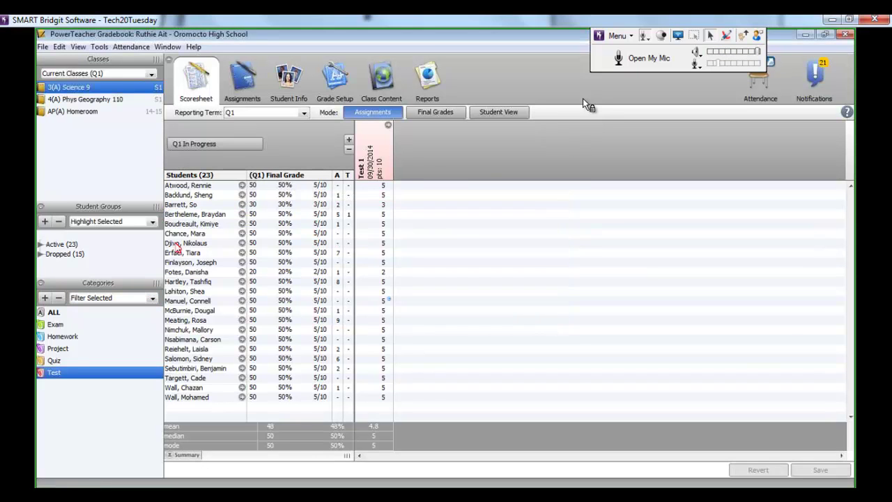
left_click(55, 325)
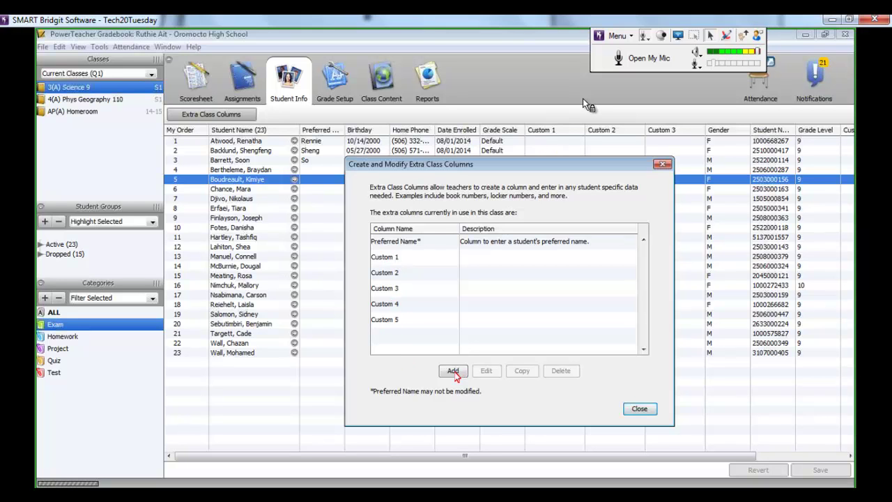
Step: Rename the extra class column Custom 1 to Textbook Number
left_click(393, 259)
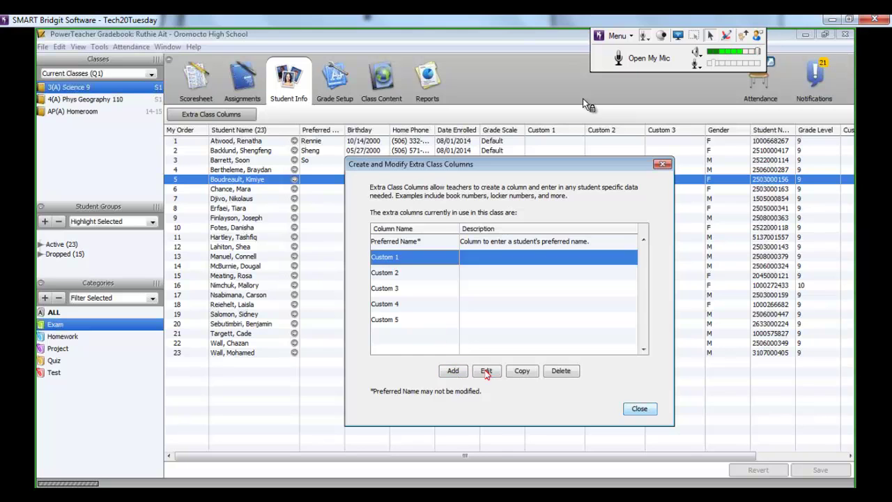
double_click(415, 259)
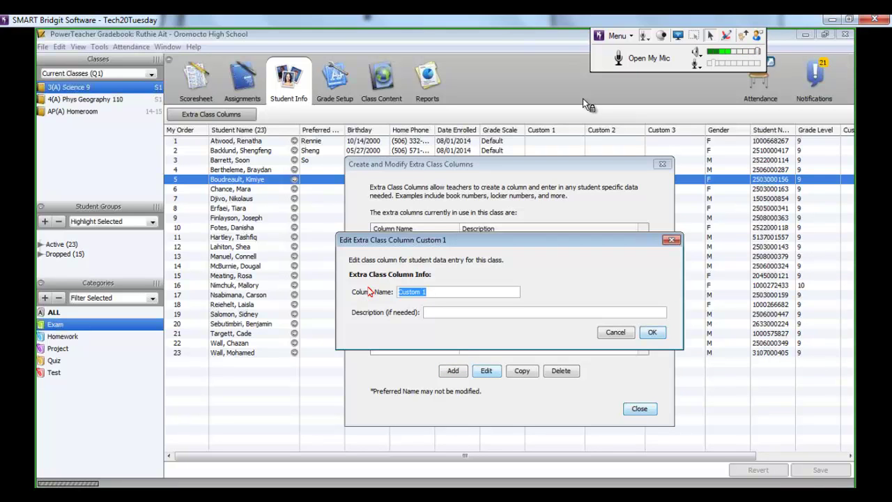
type("Textbook Nu")
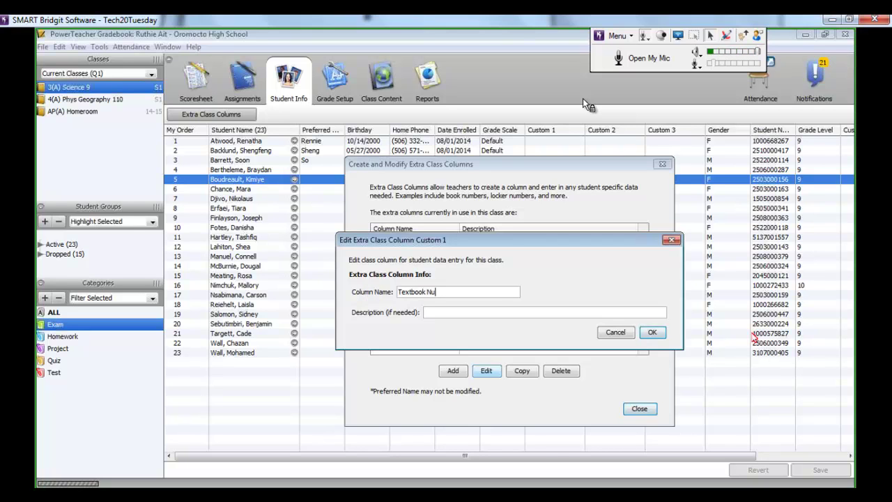
type("mber")
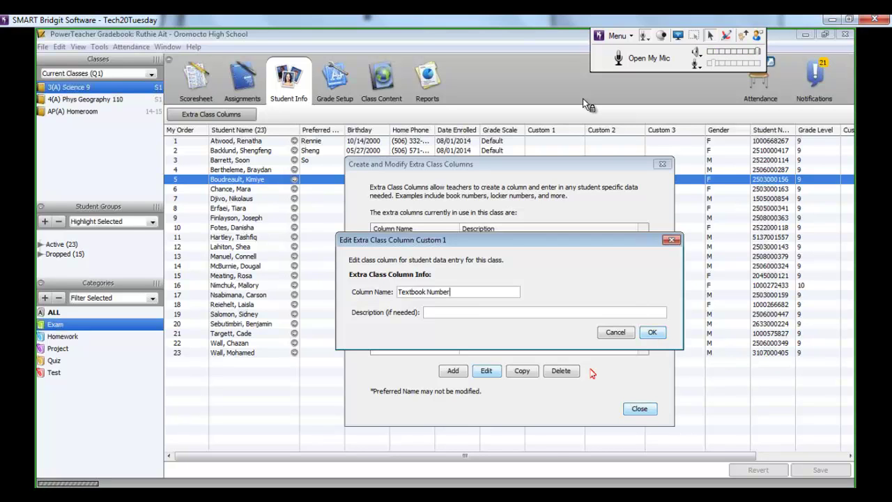
left_click(645, 410)
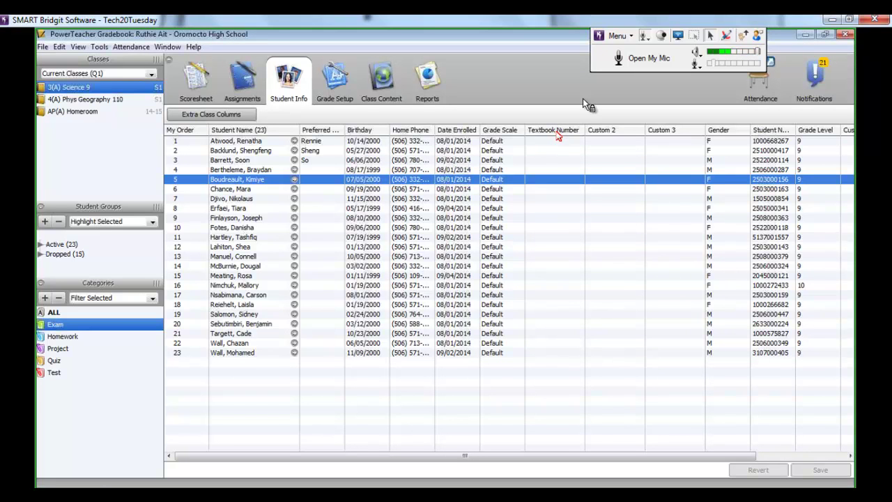
Step: Move the Textbook Number column directly after Student Name and save the student data changes while reopening the extra class columns
left_click_drag(556, 135, 318, 137)
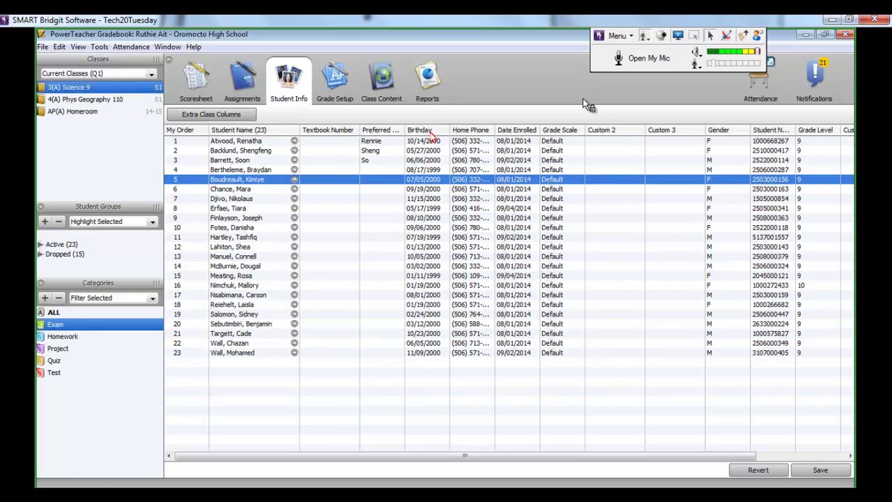
left_click(234, 114)
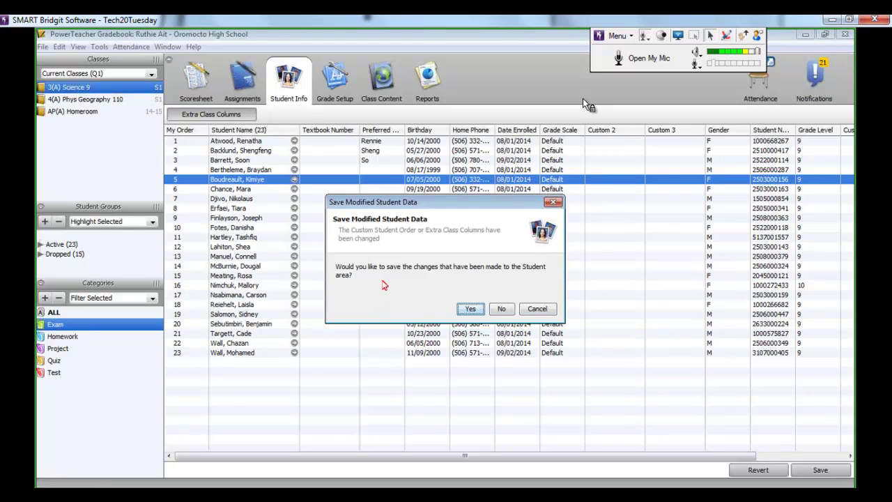
key("Return")
Step: Rename the extra class column Custom 2 to SRC Fees and move it directly after Textbook Number
left_click(486, 370)
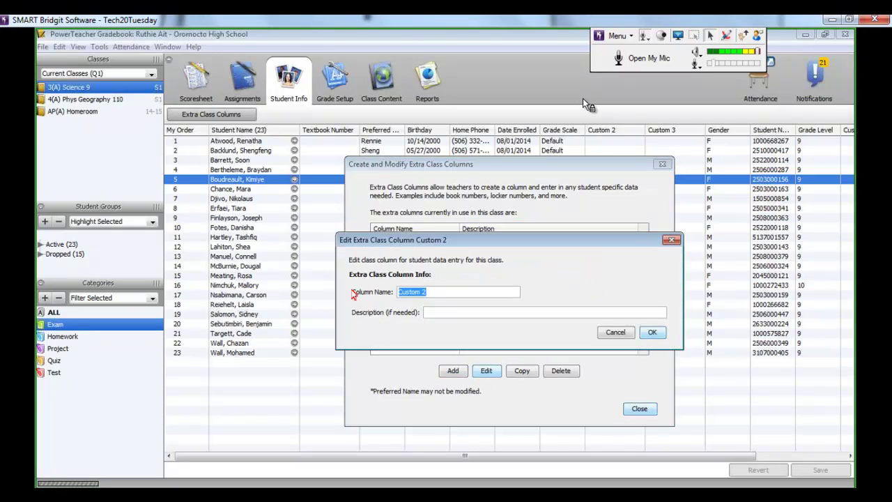
type("SRC")
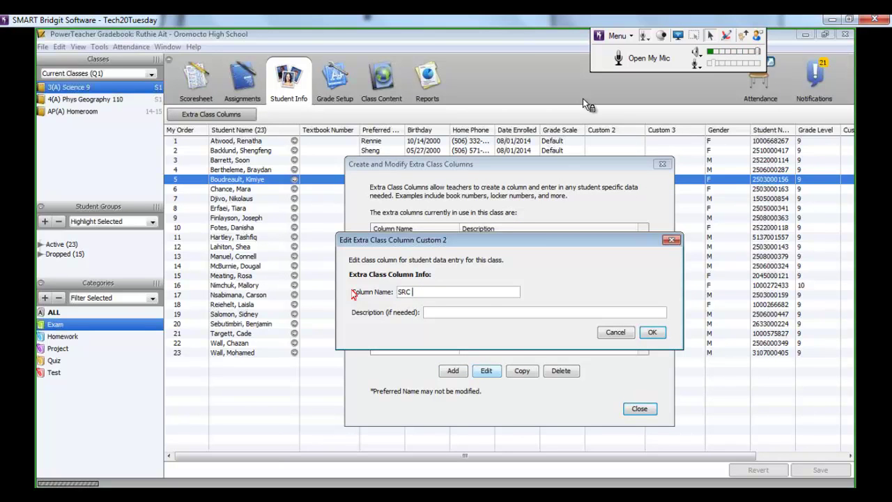
type(" Fees")
left_click(652, 334)
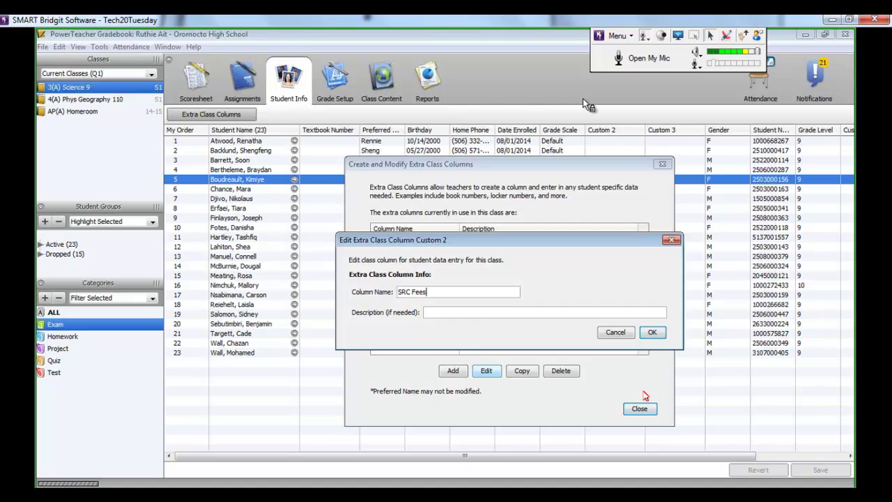
key("Escape")
left_click_drag(597, 131, 387, 136)
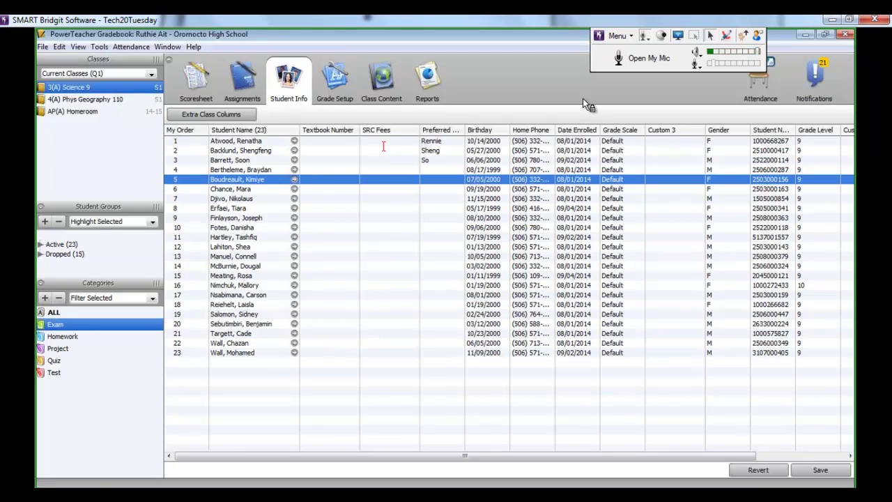
Step: Enter Yes under SRC Fees for the first student in the list
left_click(381, 143)
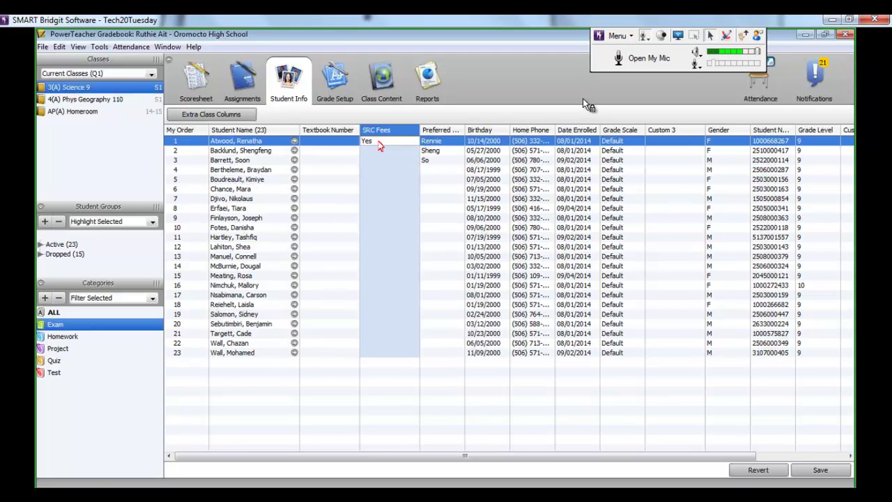
left_click(382, 170)
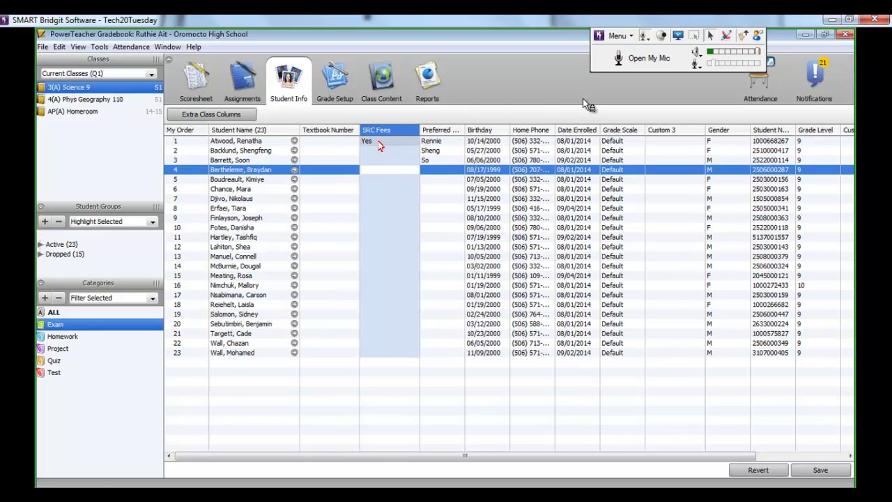
left_click(383, 153)
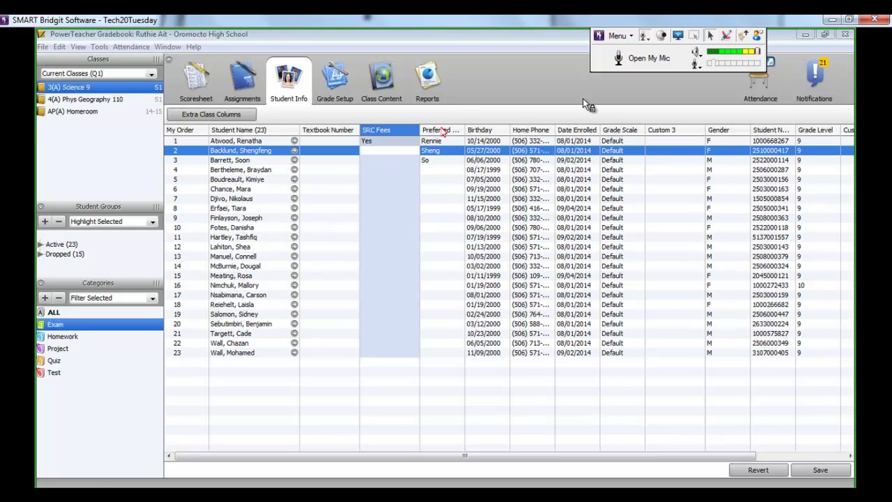
Step: Move the Preferred Name column directly after Student Name and enter preferred names for the fourth and fifth students
left_click_drag(442, 133, 338, 175)
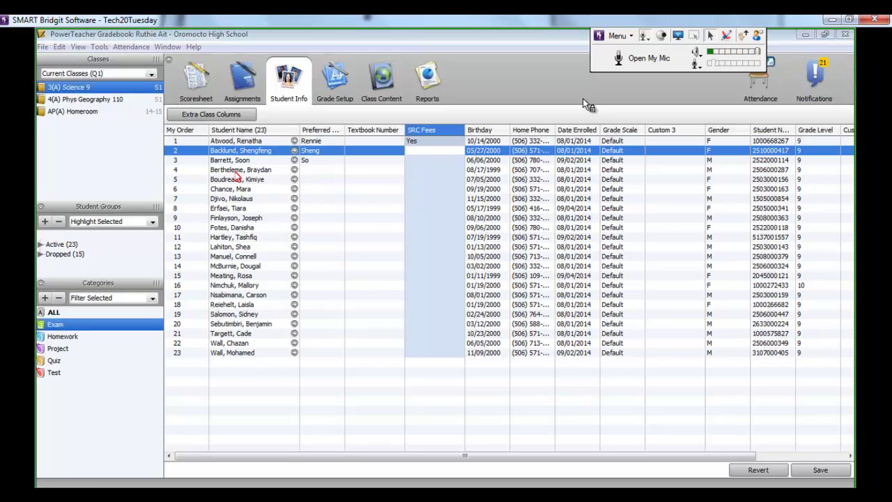
left_click(312, 171)
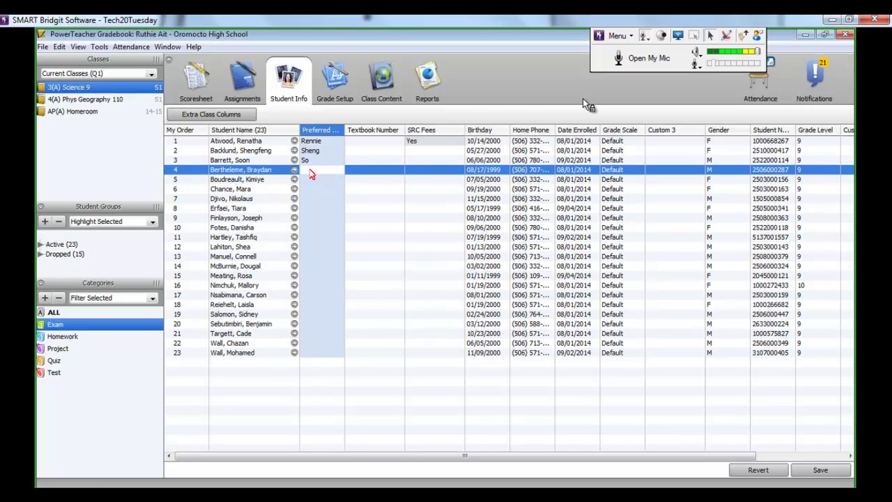
type("Bray")
key("Return")
type("Kim")
key("Return")
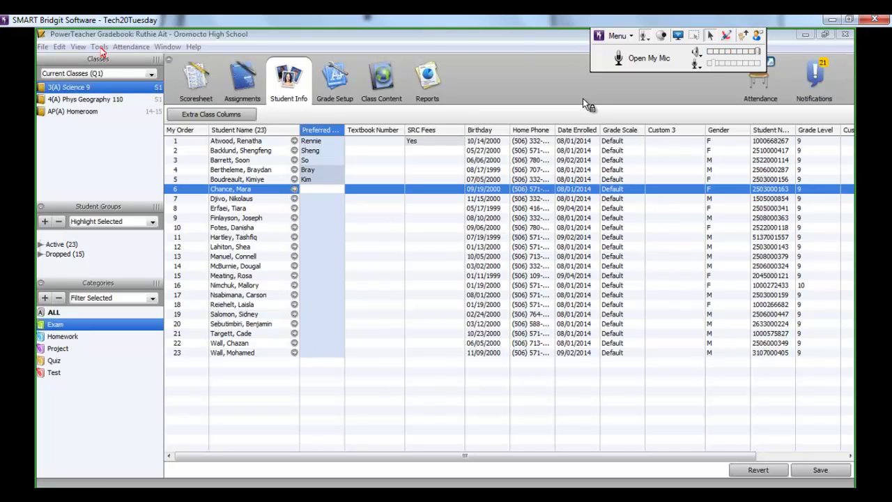
Step: Open the Student preferences, saving the modified student data on the way
left_click(98, 47)
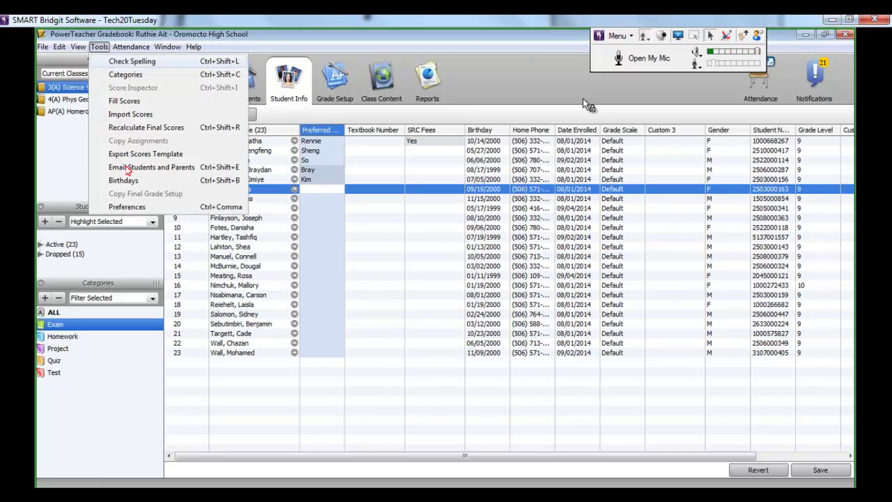
left_click(139, 208)
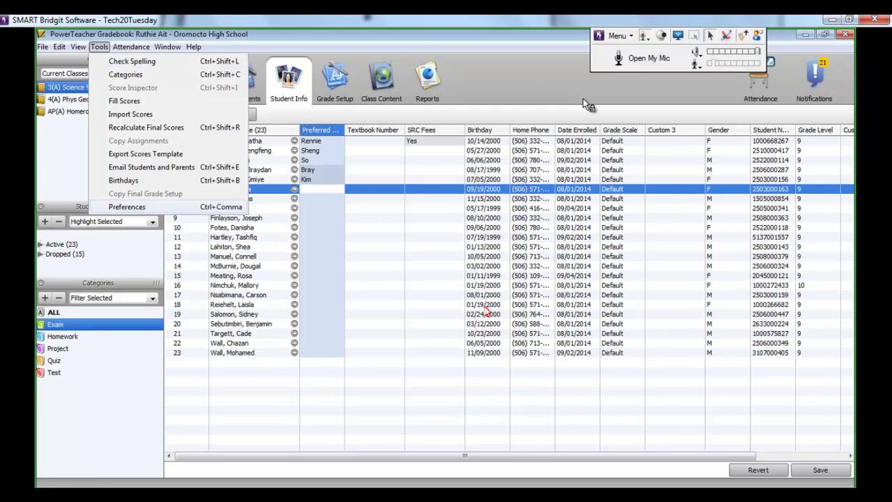
key("Return")
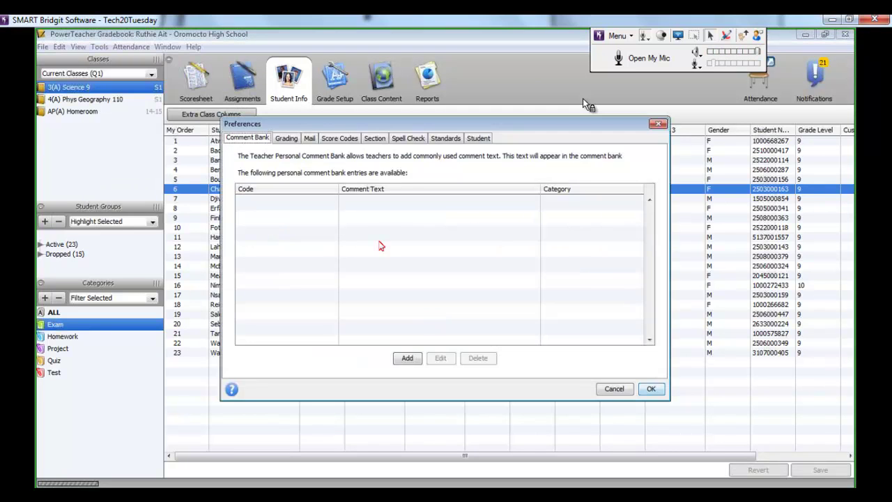
left_click(478, 138)
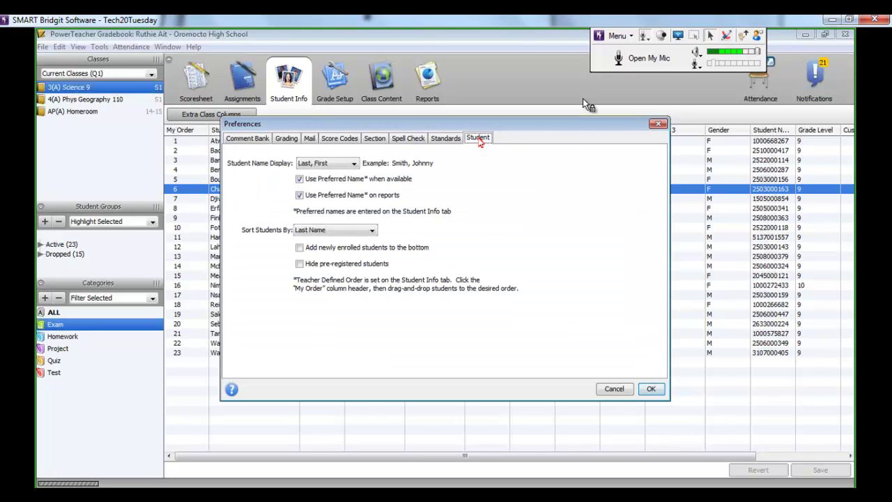
Step: Switch both Use Preferred Name options, when available and on reports, off and back on, and confirm the student preferences
left_click(300, 196)
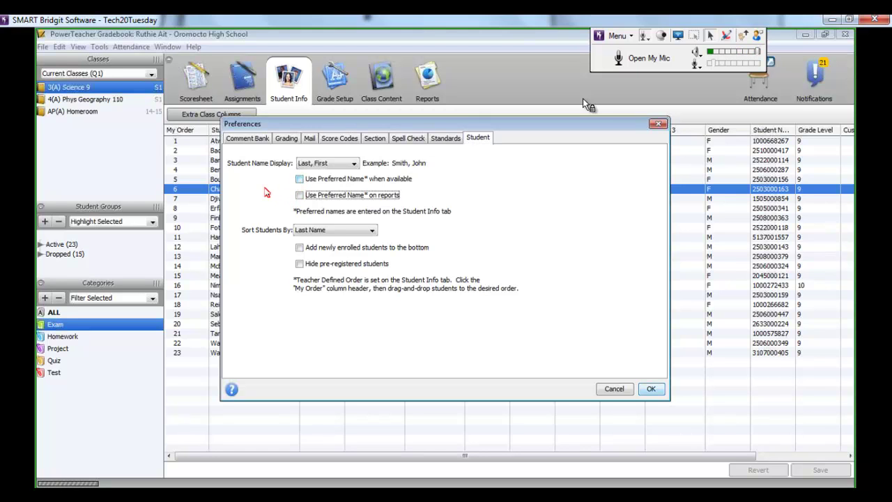
key("shift+Tab")
key("space")
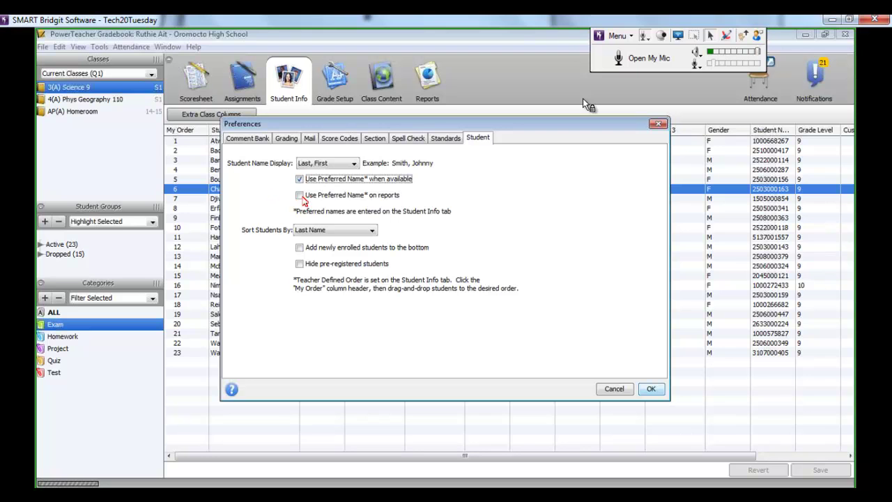
key("Tab")
key("space")
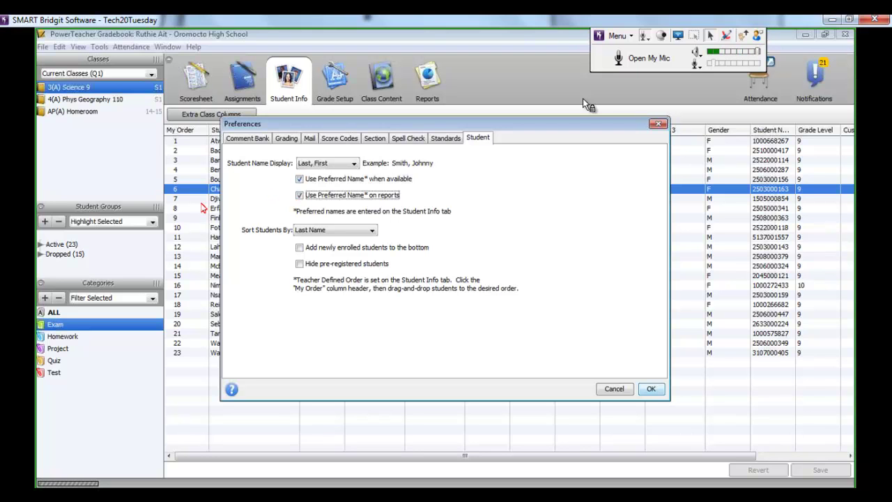
left_click(651, 389)
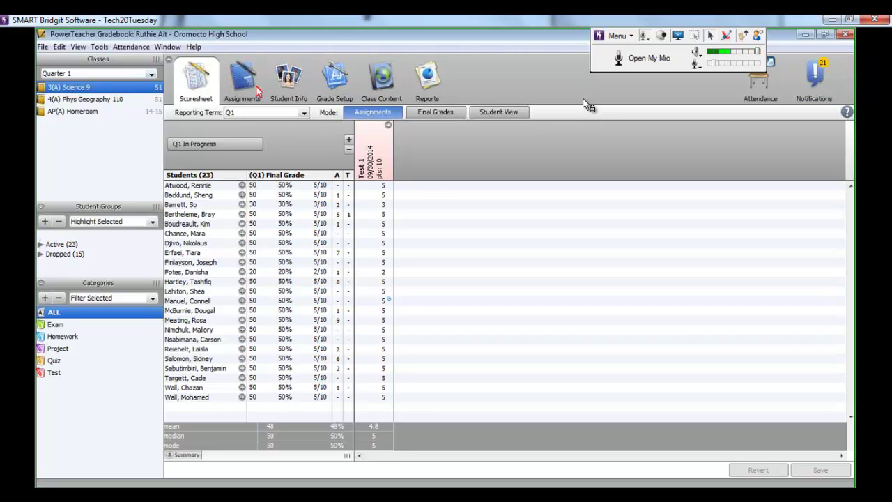
Step: Set the Q1 final grade to be calculated by category weights, adding the Exam, Homework, Quiz and Test categories
left_click(334, 80)
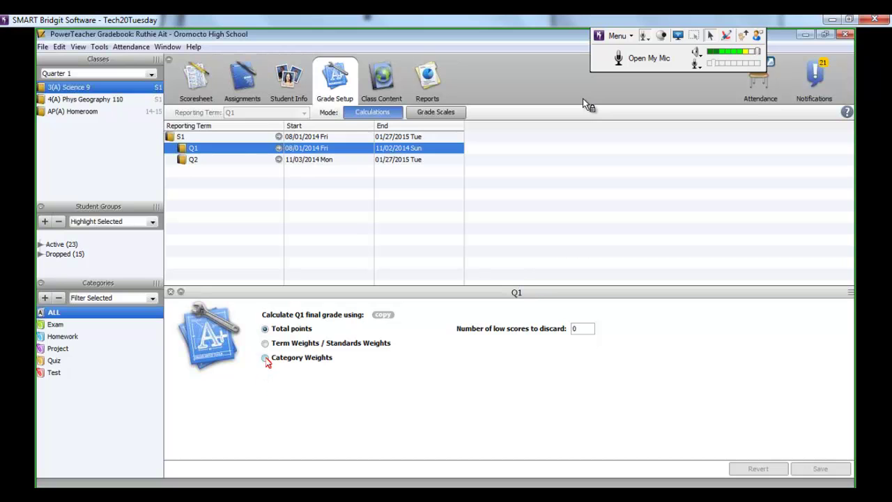
left_click(265, 357)
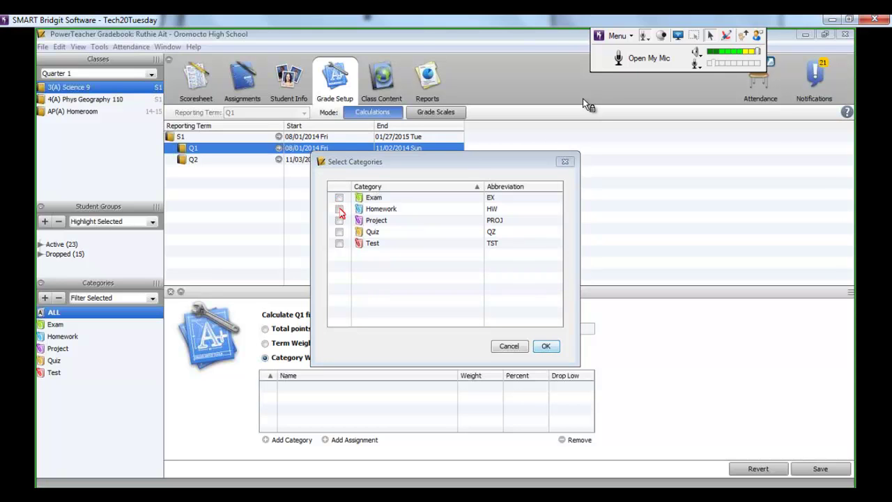
left_click(338, 197)
left_click(339, 209)
left_click(339, 220)
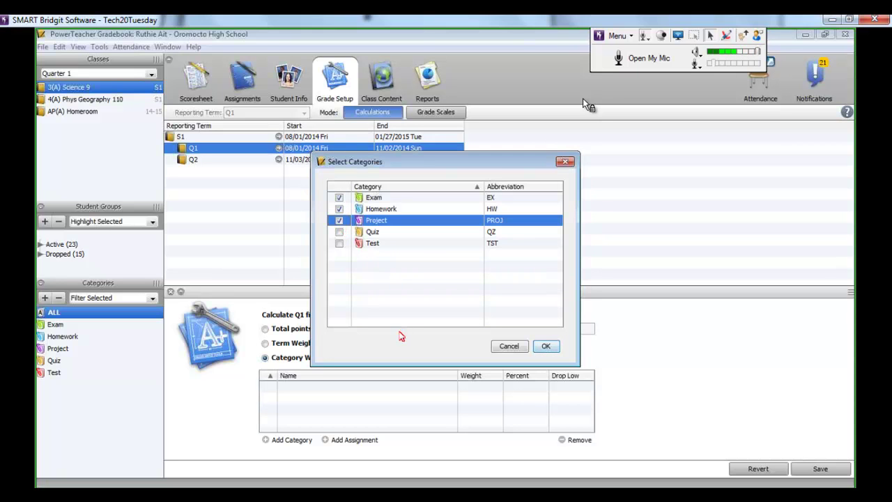
left_click(339, 231)
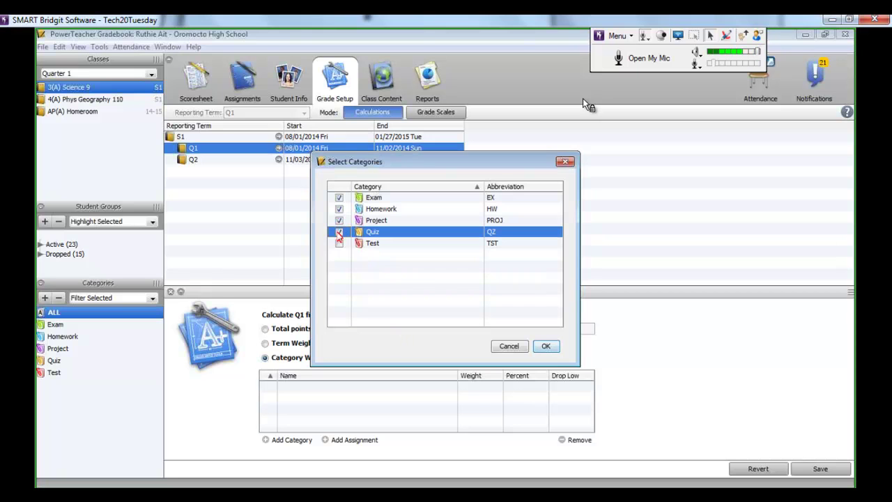
left_click(338, 221)
left_click(340, 243)
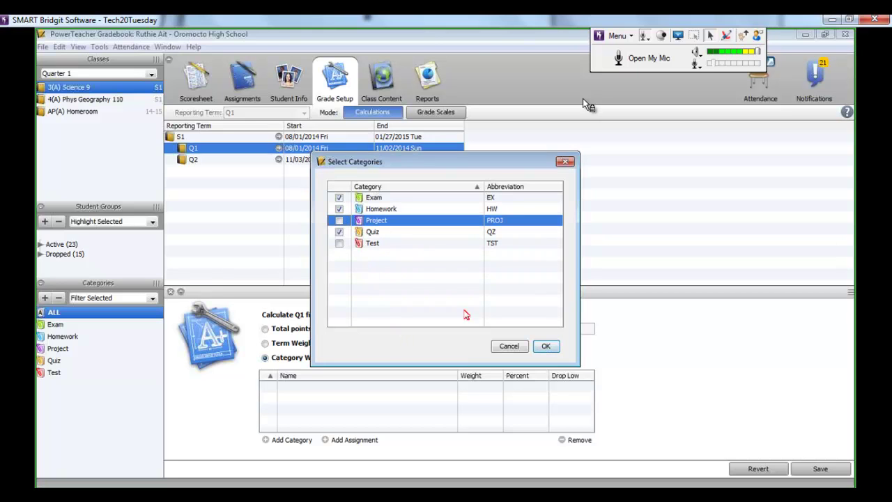
left_click(547, 349)
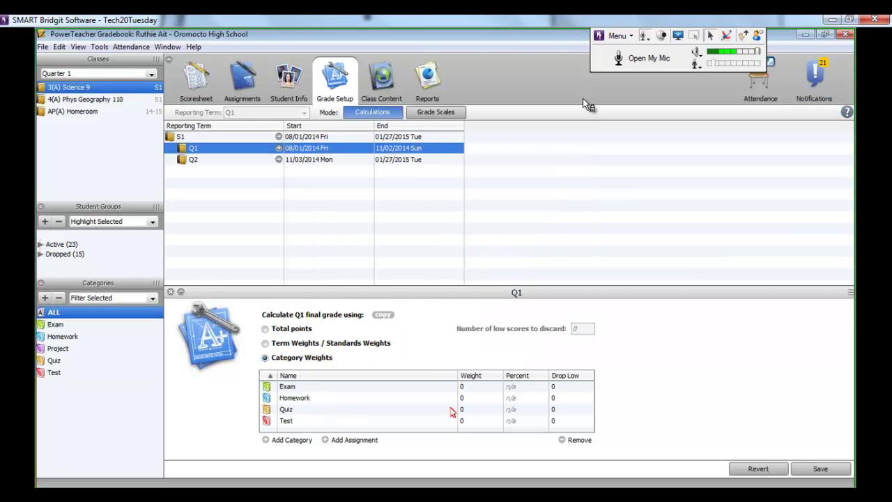
Step: Give the Exam, Homework, Quiz and Test categories a weight of 25 each and save the Q1 grade setup
left_click(473, 392)
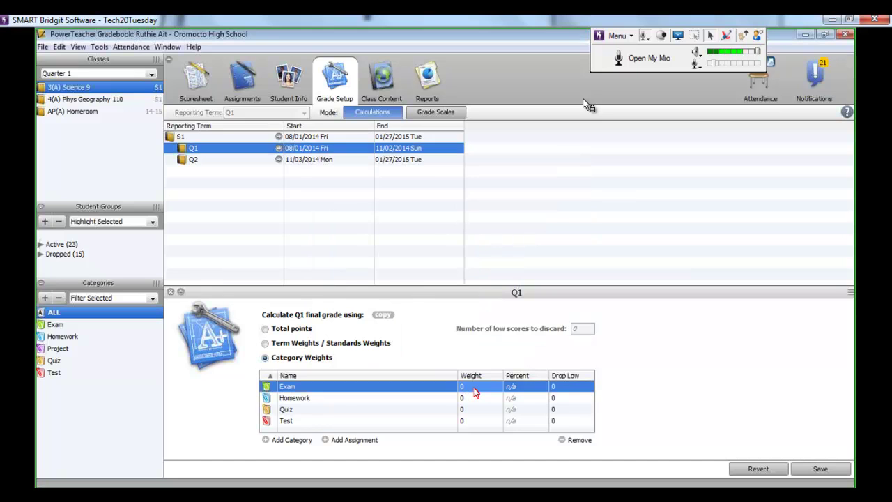
left_click(479, 390)
type("25")
key("Return")
type("25")
key("Return")
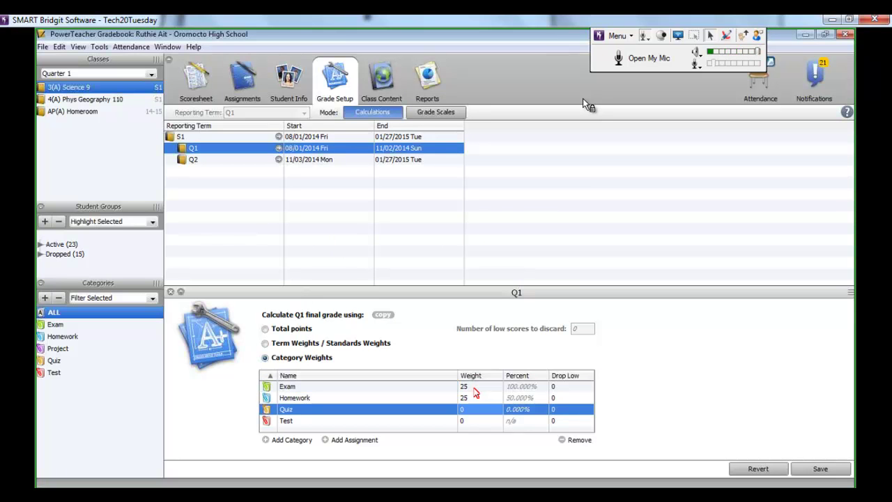
type("25")
key("Return")
type("25")
key("Return")
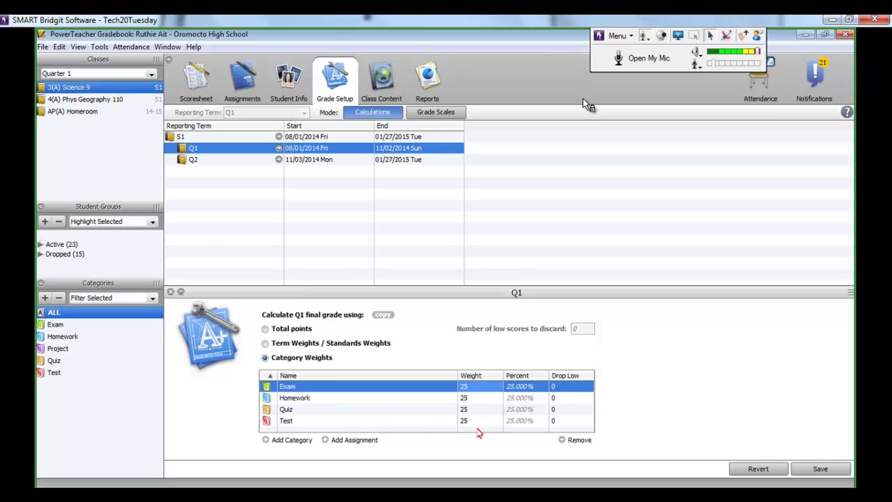
key("Return")
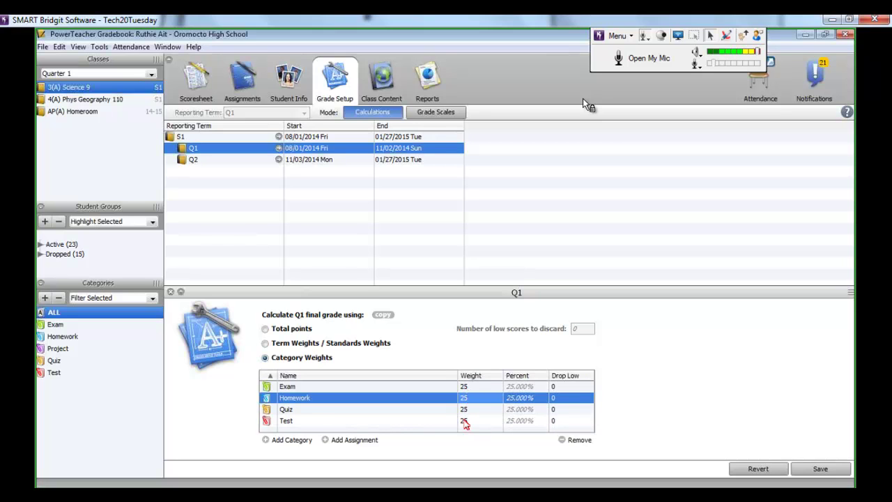
left_click(819, 469)
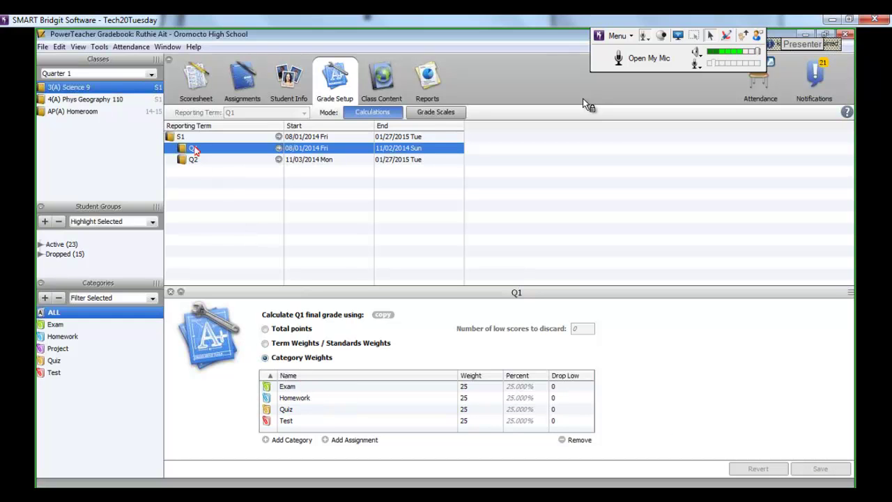
Step: Compare the category weights of reporting term S1 with those of Q1
right_click(194, 150)
left_click(285, 209)
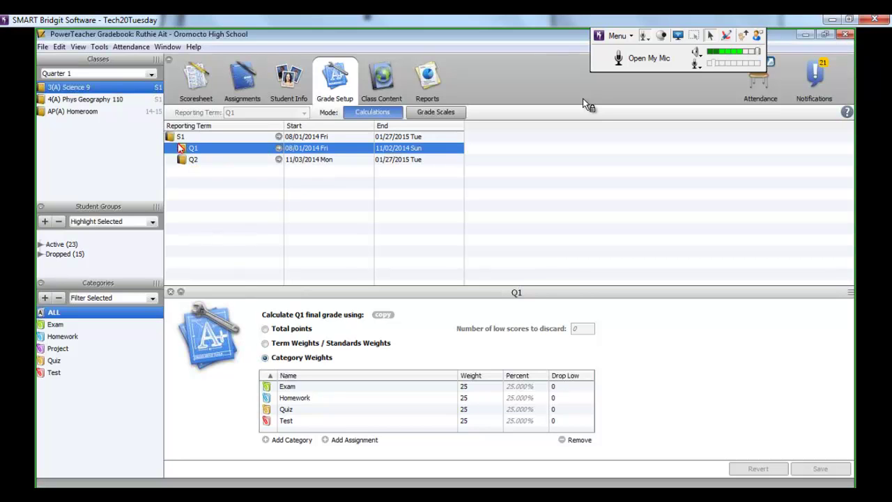
left_click(181, 138)
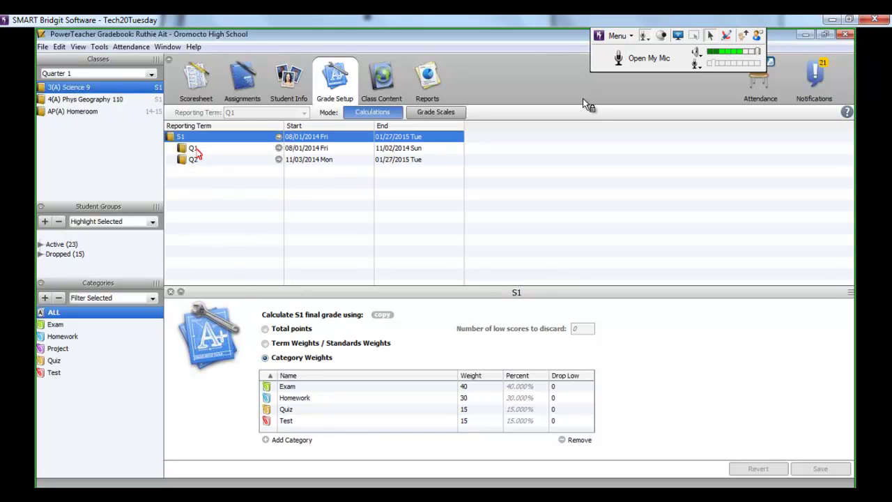
left_click(193, 149)
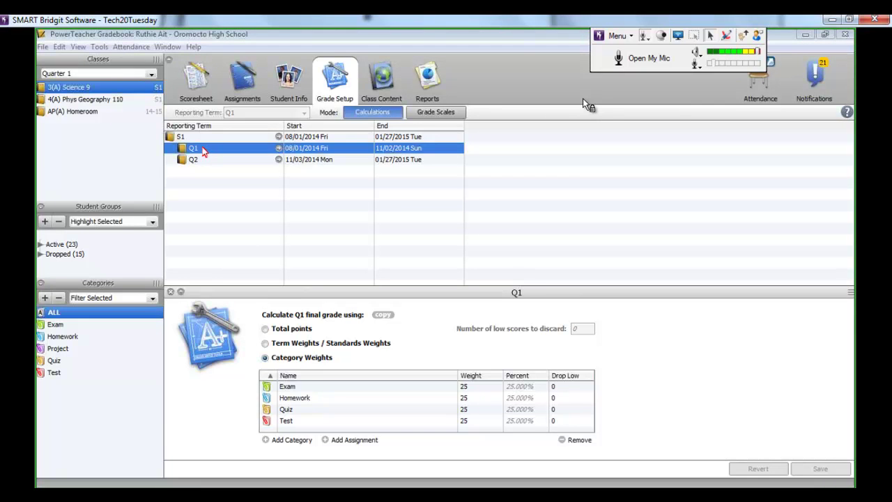
Step: Copy the Q1 grade setup into the S1 and Q2 reporting terms of the Science 9 class
right_click(201, 149)
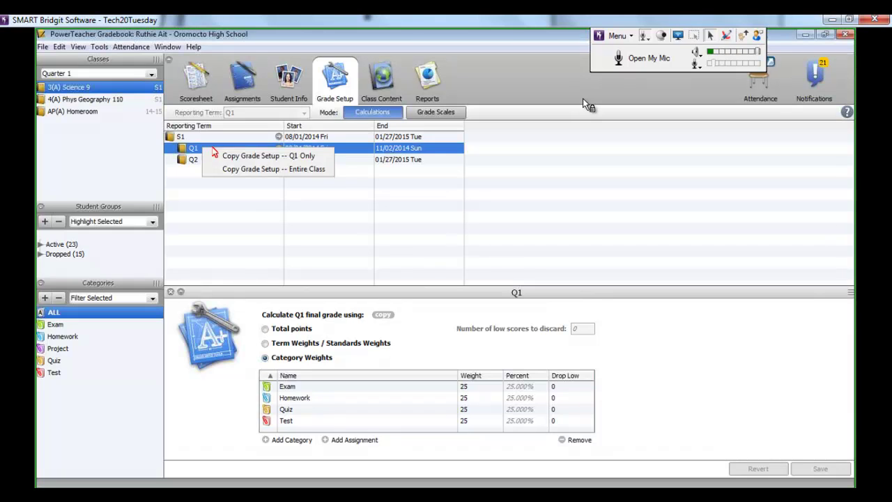
left_click(263, 158)
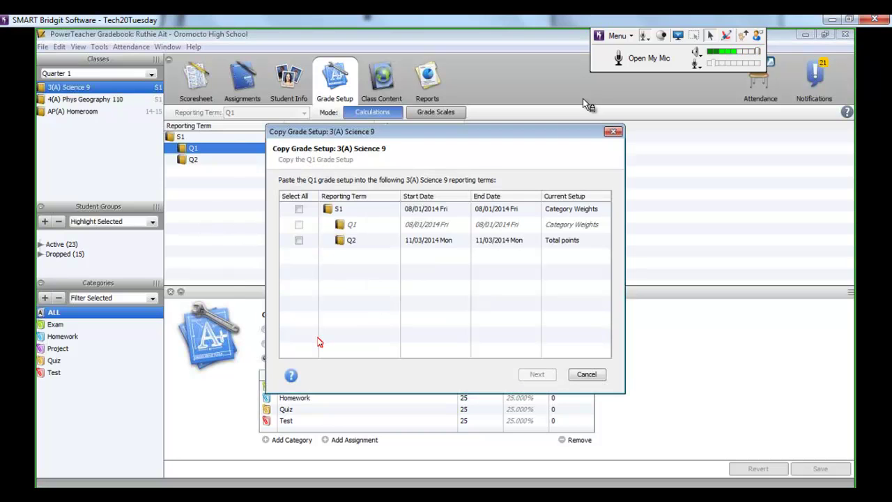
left_click(298, 240)
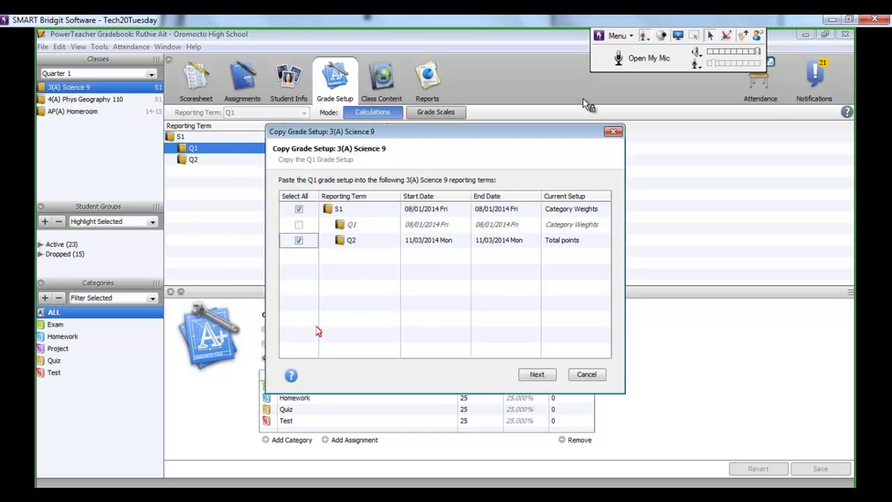
left_click(545, 379)
left_click(545, 378)
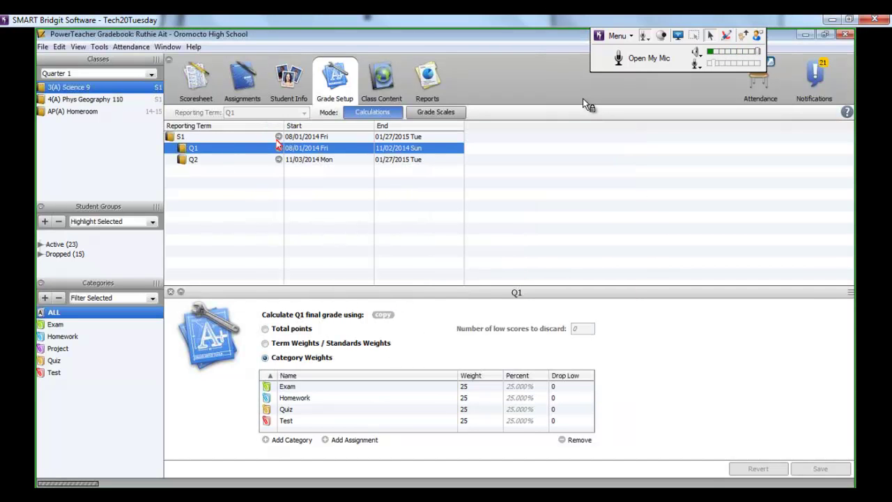
Step: Check the copied category weights in reporting terms S1, Q1 and Q2
left_click(279, 138)
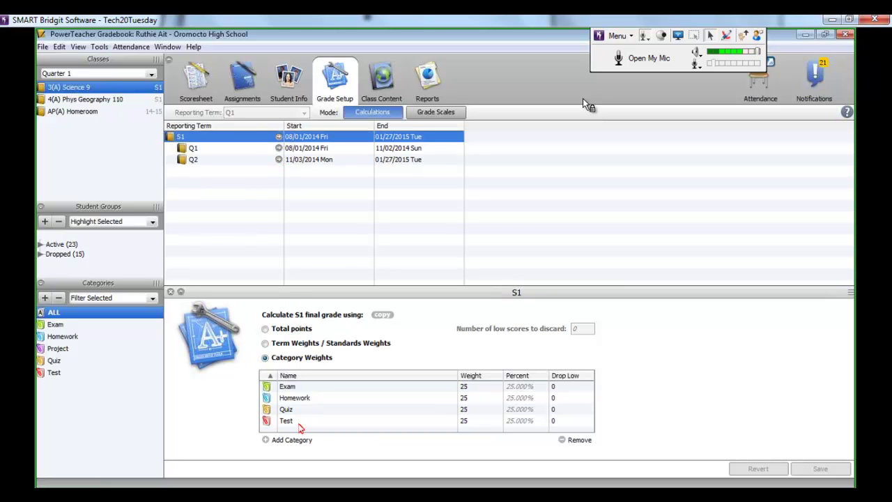
left_click(280, 147)
left_click(281, 160)
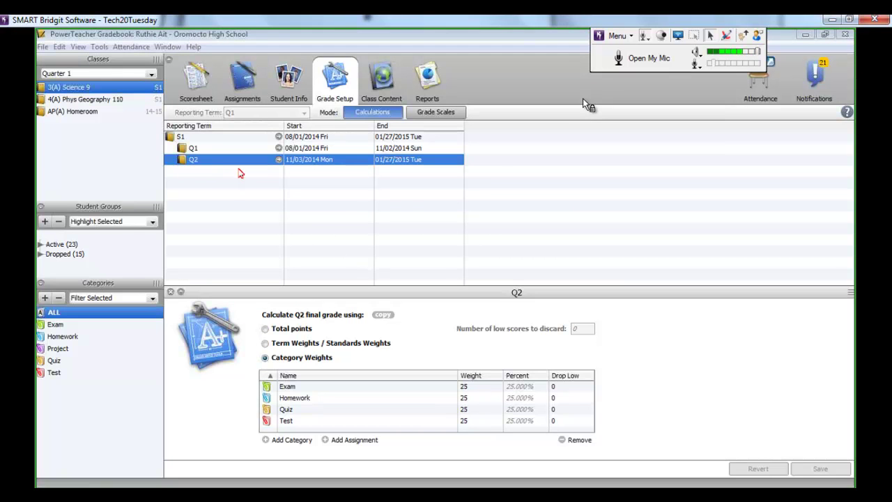
right_click(222, 168)
left_click(201, 161)
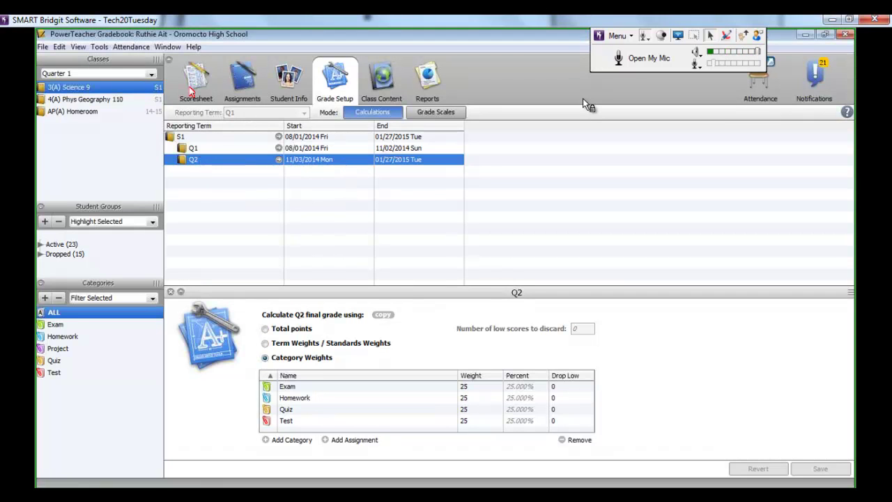
Step: Delete the Test 1 assignment from the Q1 scoresheet
left_click(195, 85)
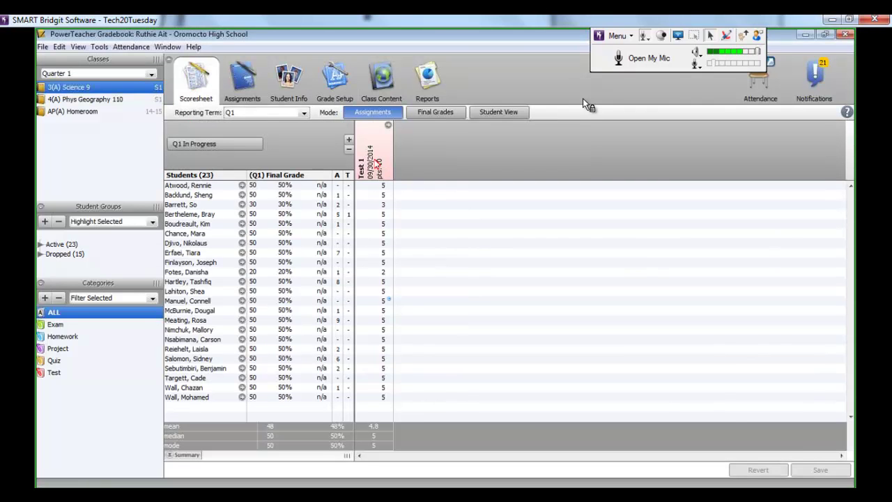
mouse_move(378, 164)
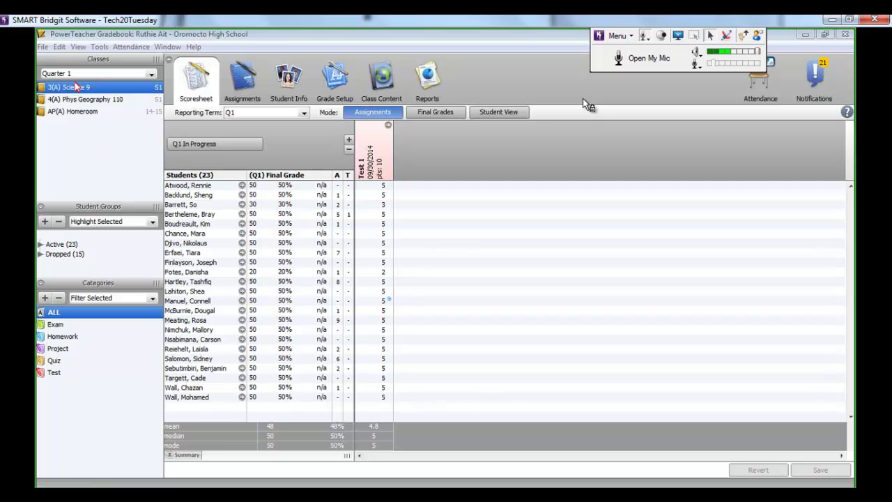
left_click(115, 146)
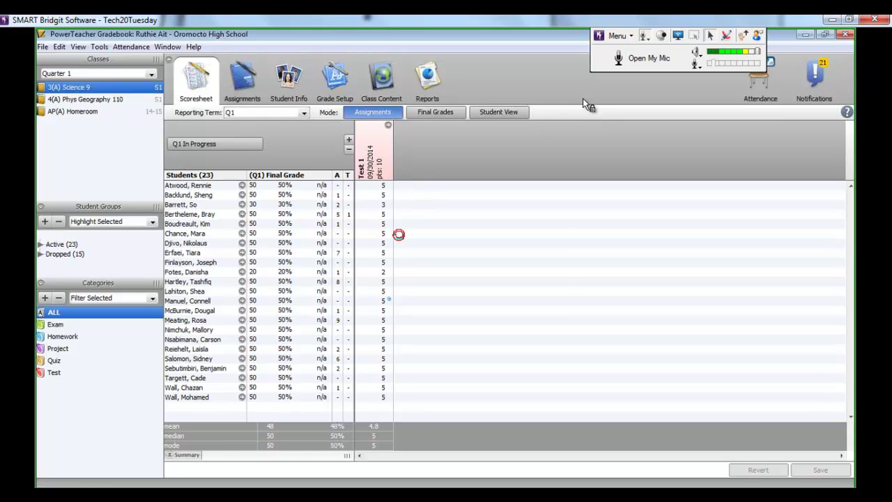
key("Delete")
left_click(508, 318)
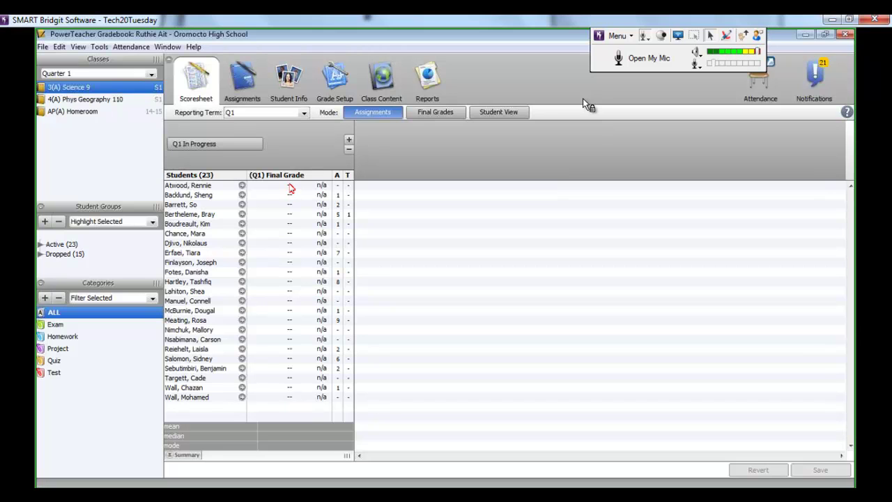
Step: Show the score inspector for the first student's Q1 final grade and move it clear of the student list
left_click(291, 186)
right_click(290, 185)
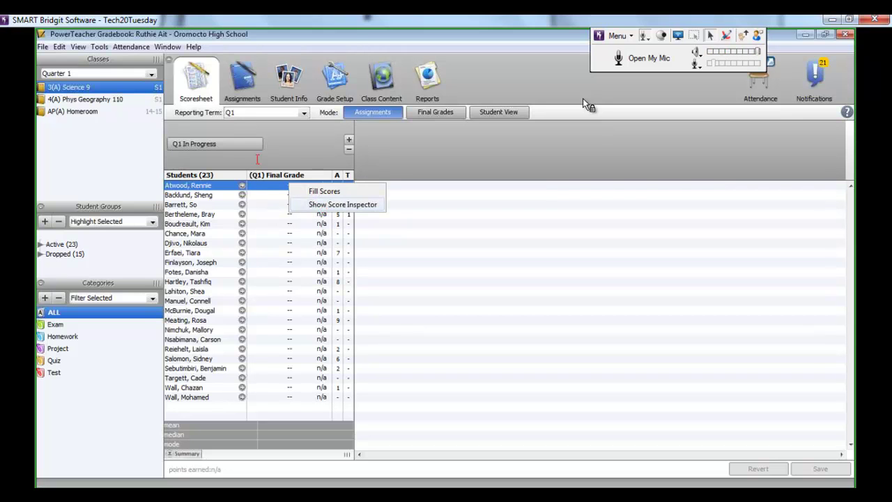
left_click(342, 204)
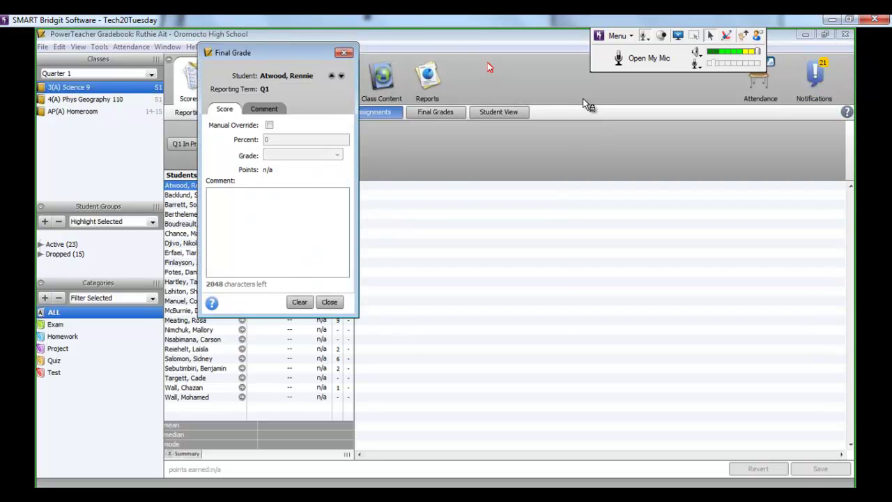
left_click_drag(488, 65, 477, 66)
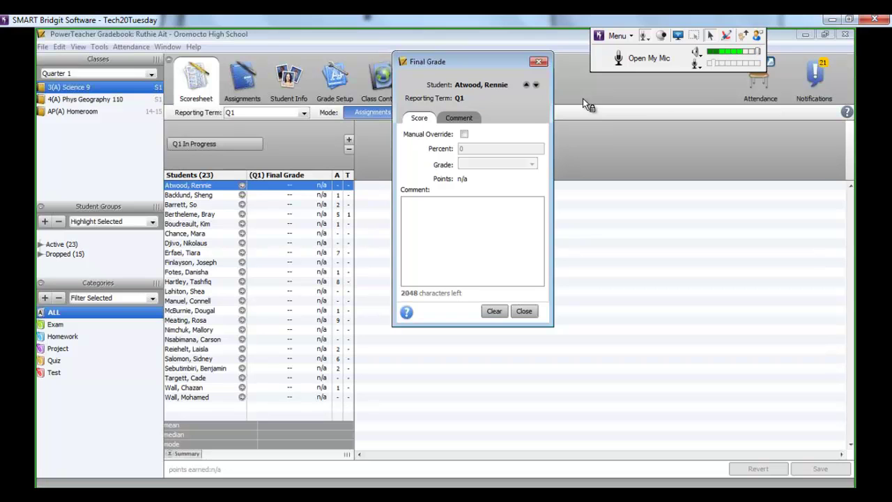
left_click(586, 105)
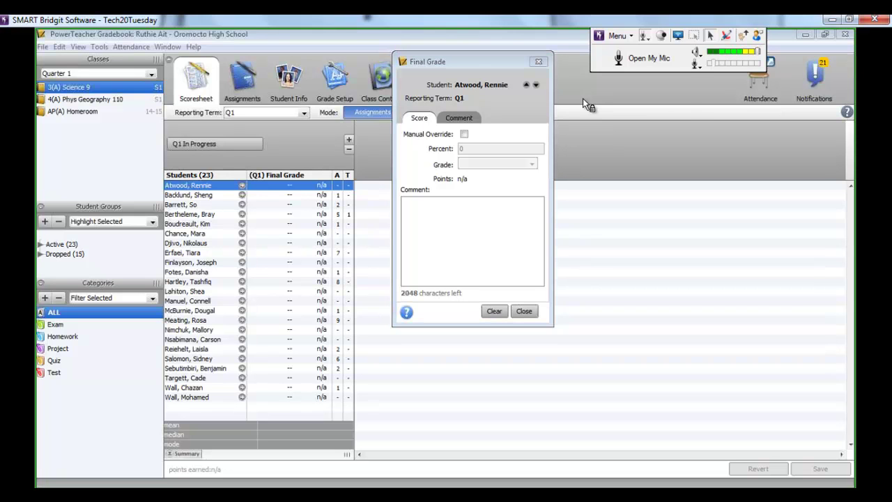
Step: Manually override the first student's Q1 final grade with 75 percent and show the comment bank for it
left_click(464, 135)
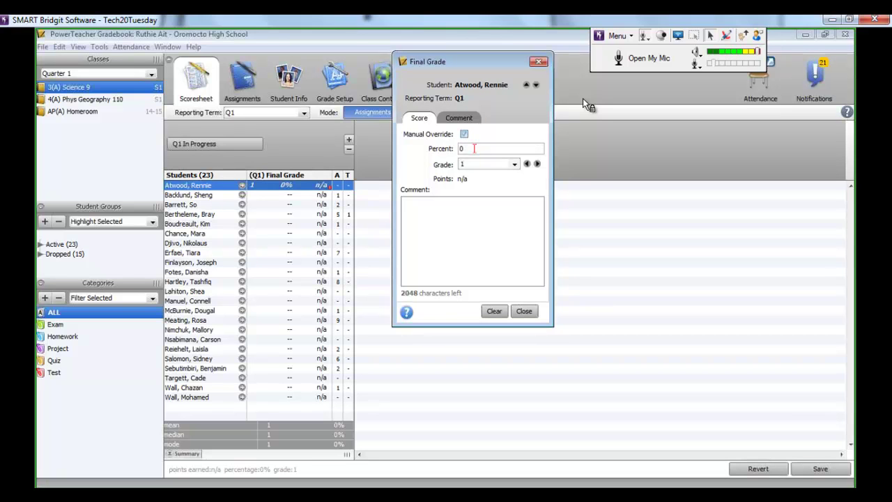
left_click(472, 148)
left_click(459, 118)
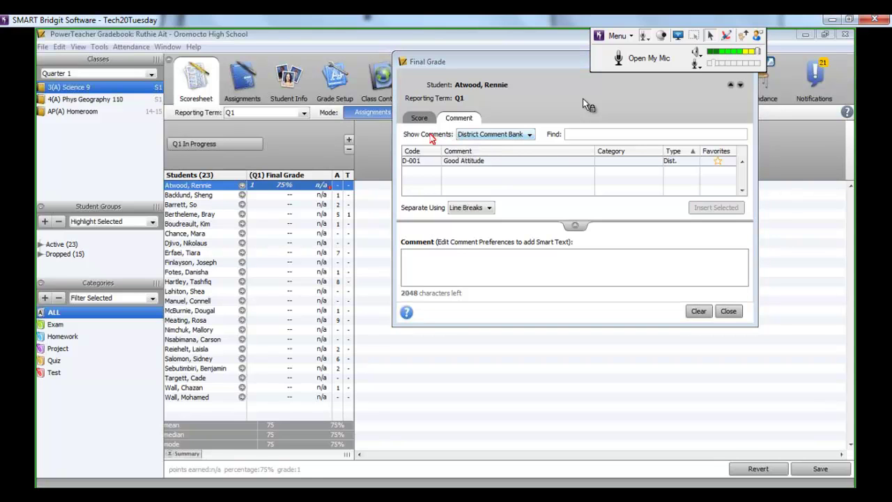
Step: Insert the "Good Attitude" comment from the District Comment Bank into the first student's Q1 final grade and close the inspector
left_click(532, 136)
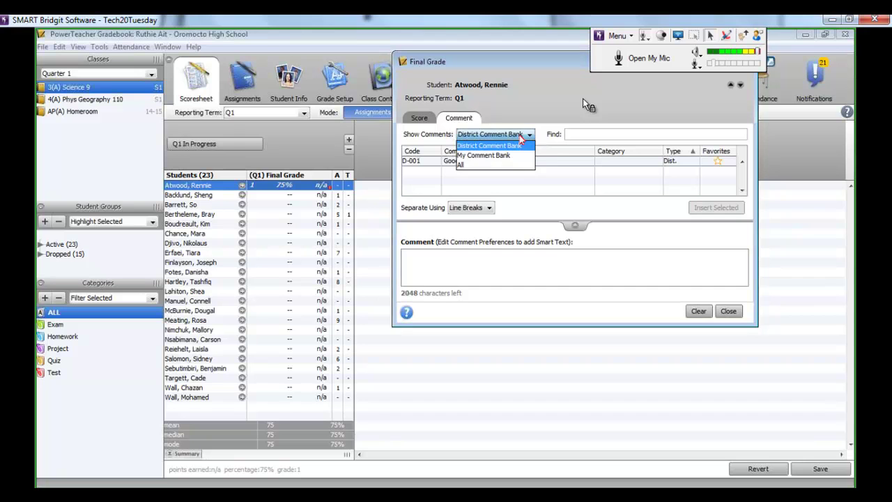
left_click(476, 134)
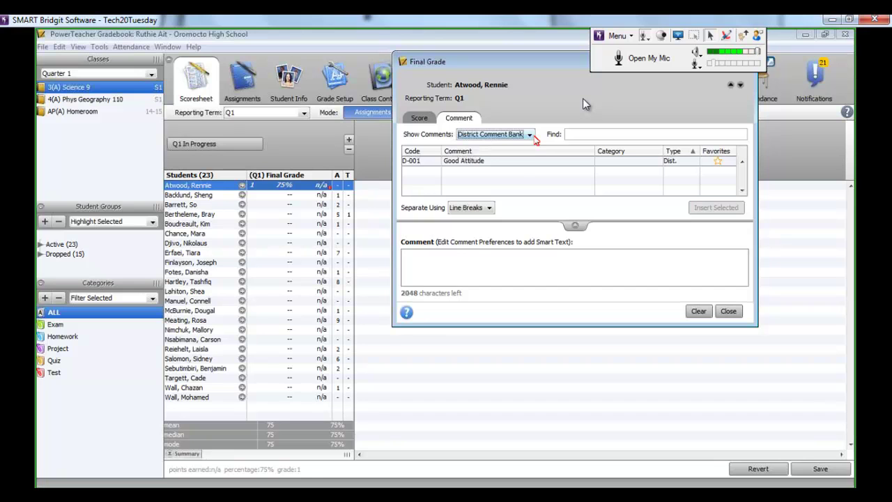
left_click(471, 164)
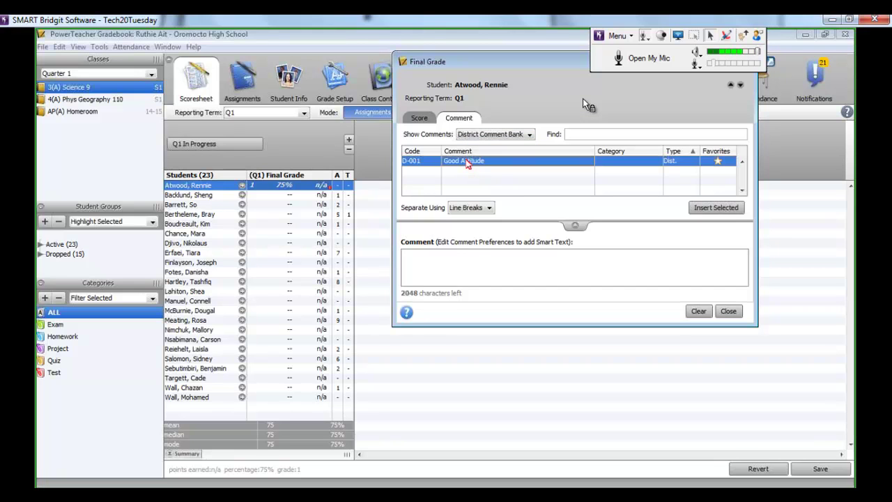
left_click(716, 209)
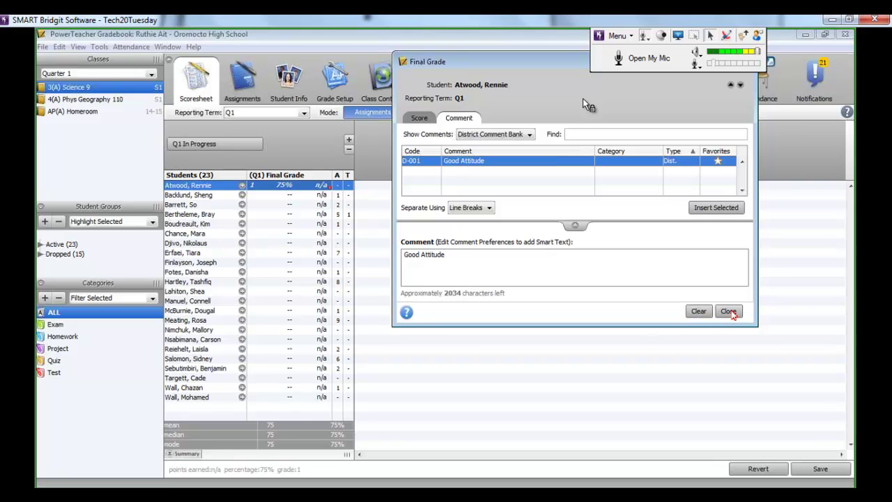
left_click(731, 314)
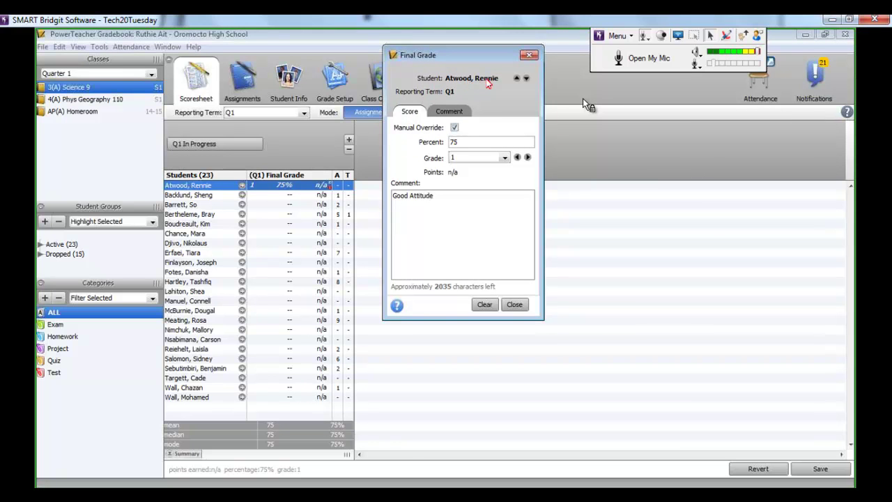
Step: Turn on manual override for the 19th student's Q1 final grade and view its comment bank before closing the inspector
left_click(526, 79)
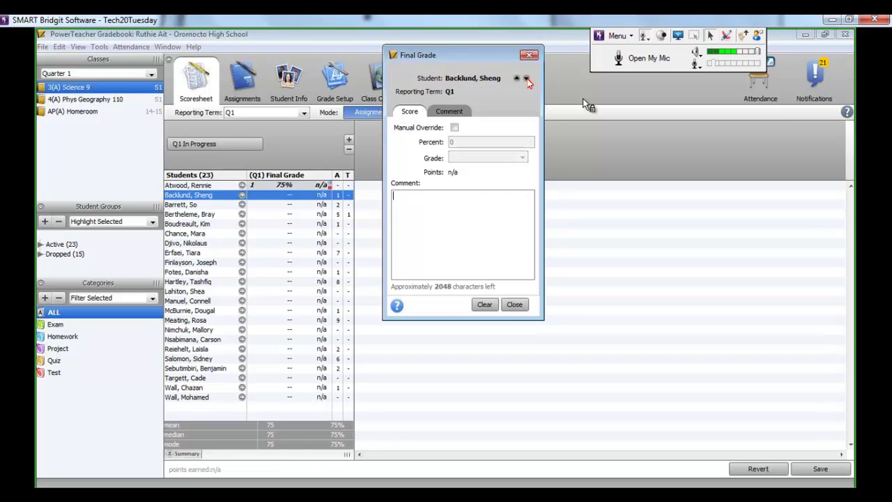
left_click(527, 79)
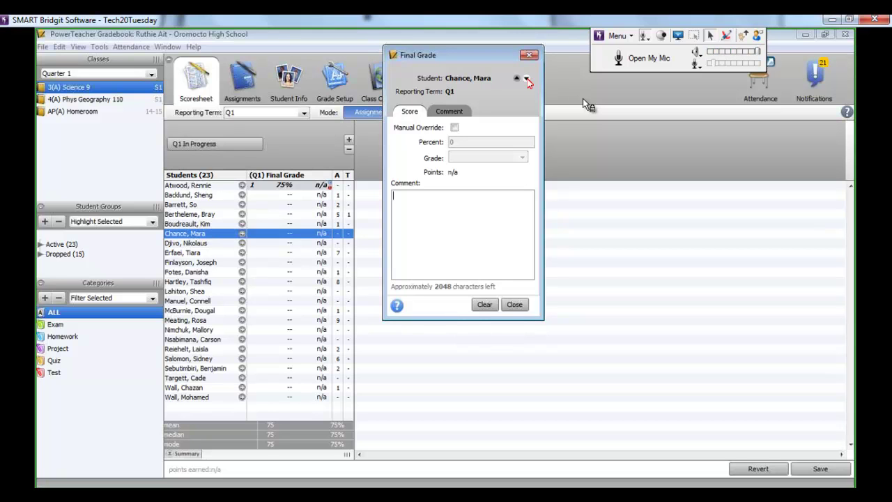
left_click(526, 79)
left_click(526, 78)
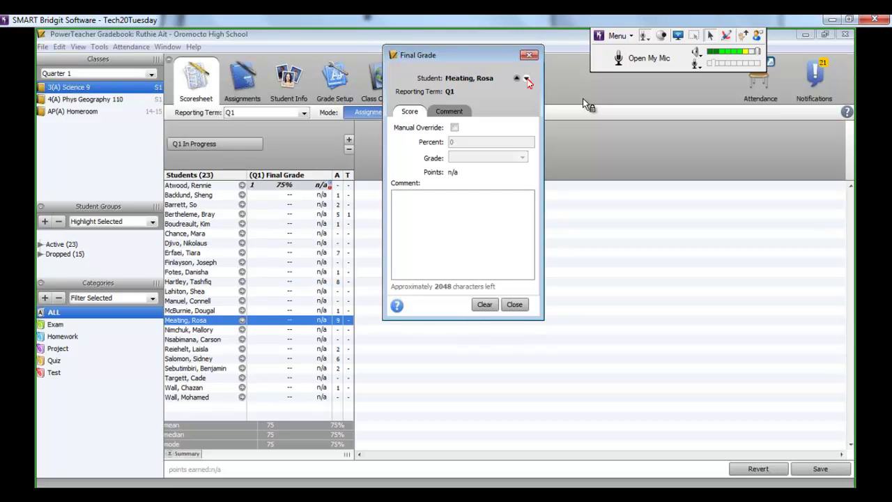
left_click(455, 127)
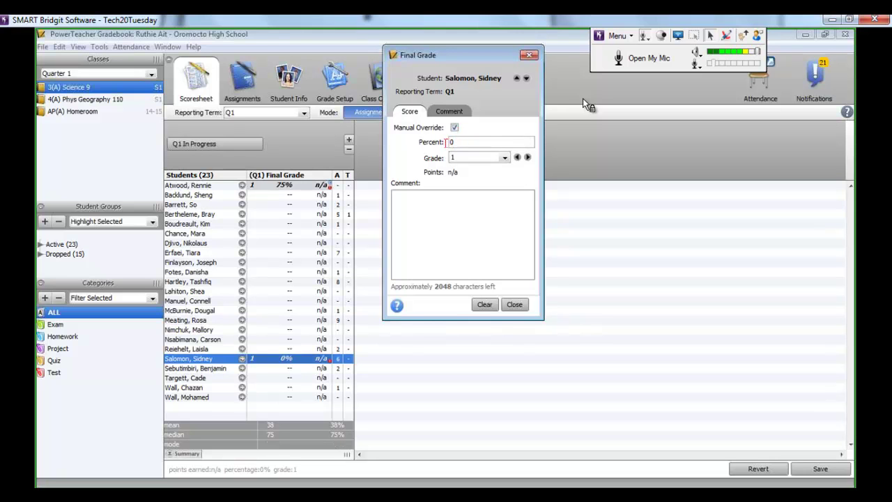
double_click(451, 143)
key("ctrl+Page_Down")
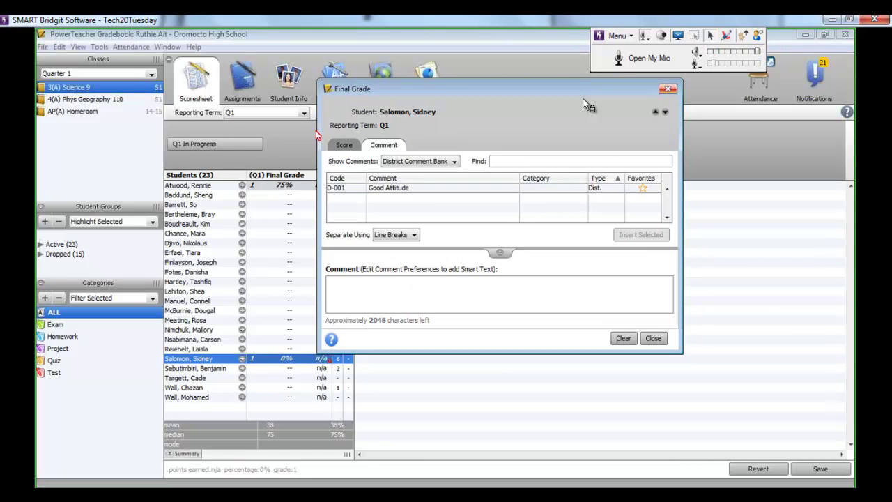
key("Escape")
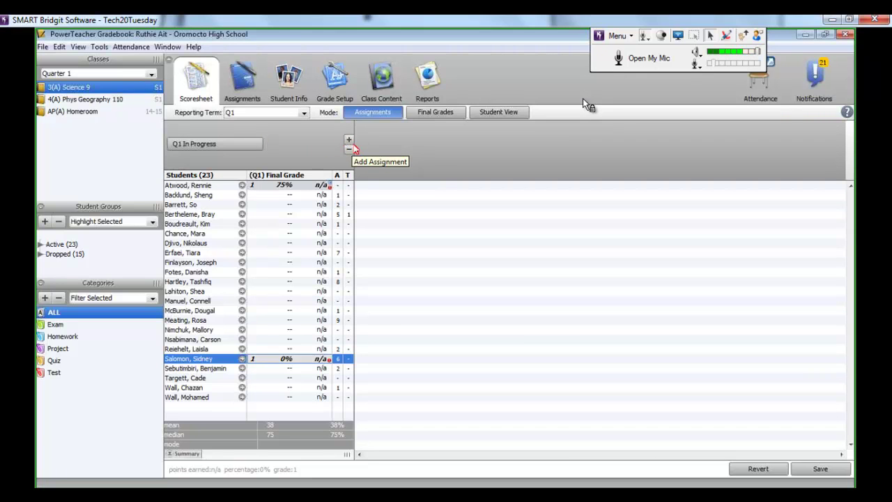
Step: Save the modified scores and create a Q1 assignment named Test 1 in the Test category with 50 points possible
left_click(346, 138)
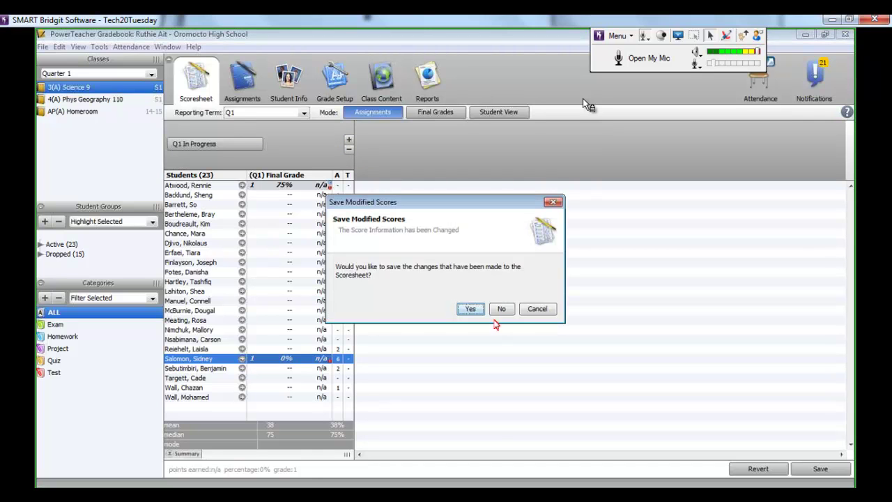
left_click(471, 309)
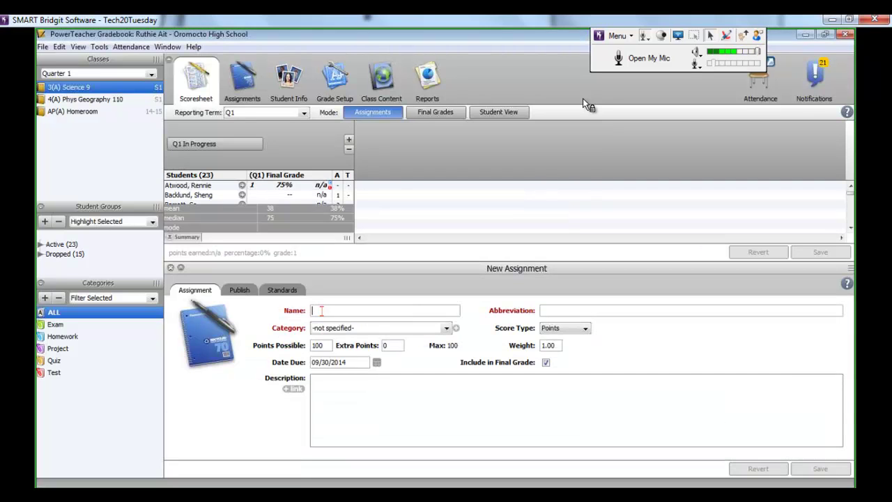
type("Test 1")
left_click(341, 329)
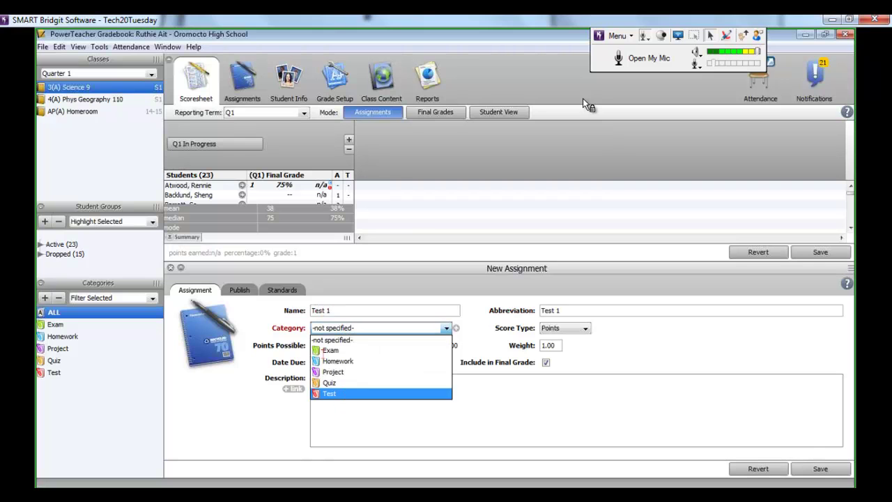
left_click(327, 394)
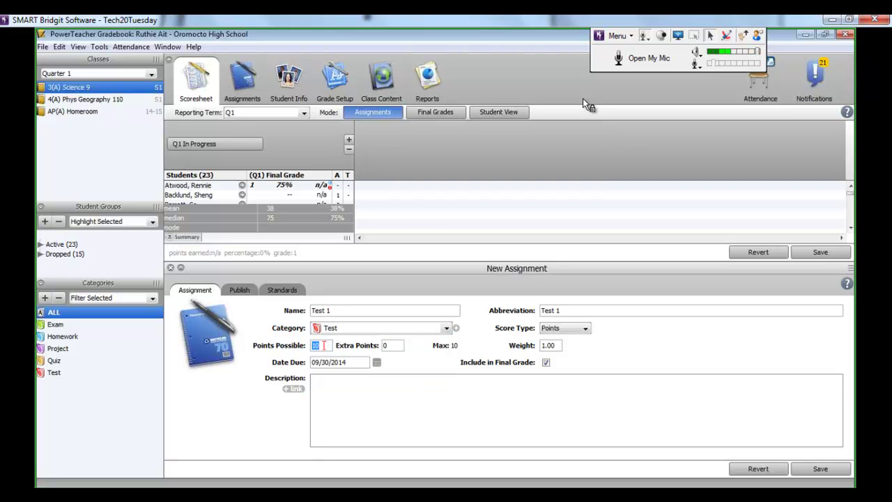
type("50")
left_click(812, 472)
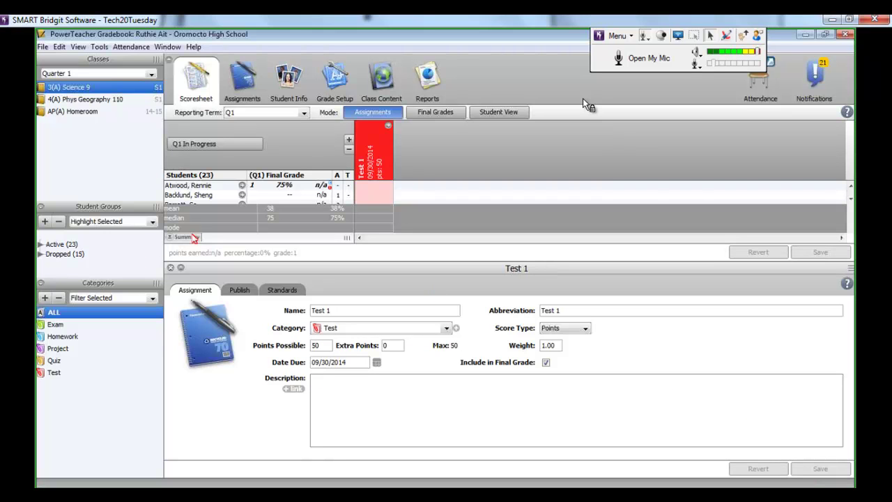
left_click(170, 267)
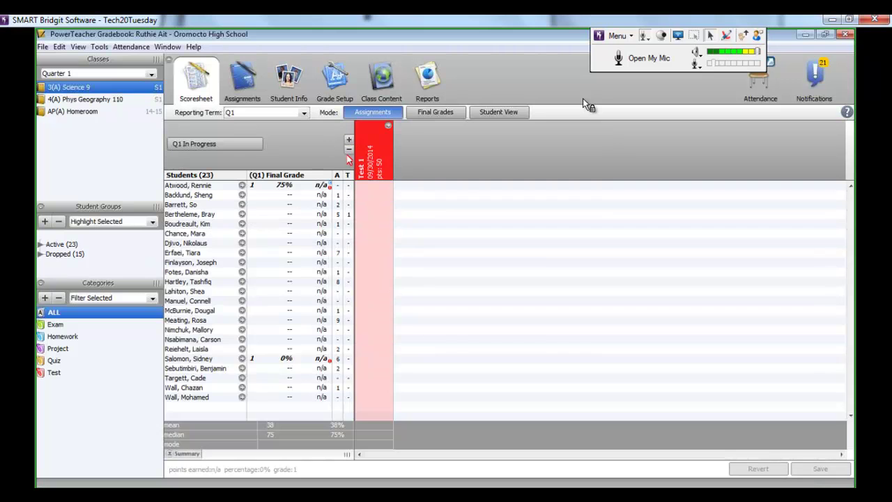
Step: Create a second Q1 assignment named Homework in the Homework category with 5 points possible
left_click(348, 140)
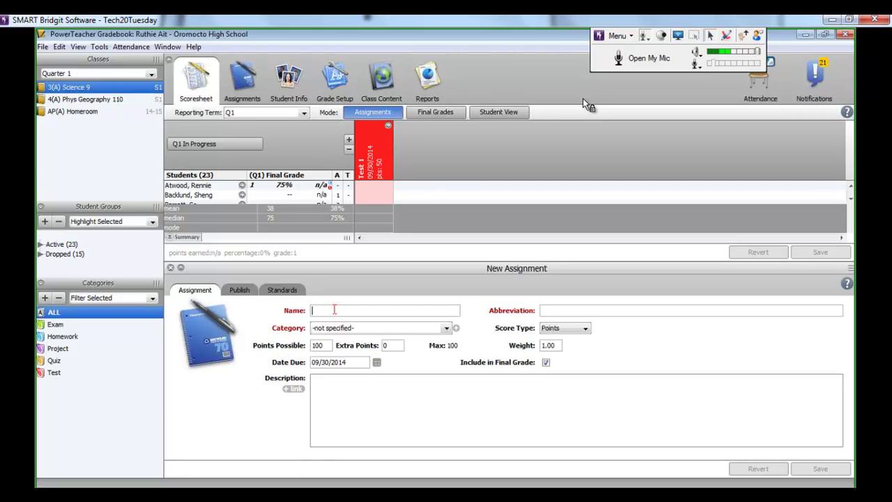
type("P")
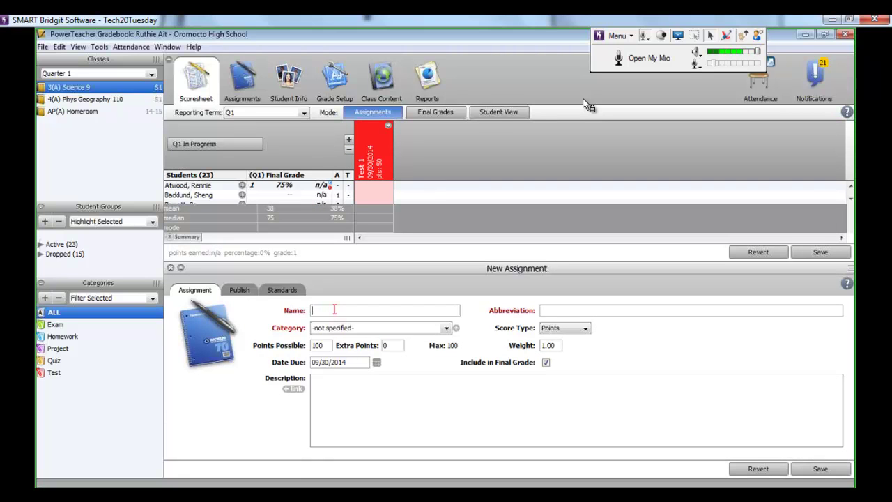
type("Homework")
left_click(412, 328)
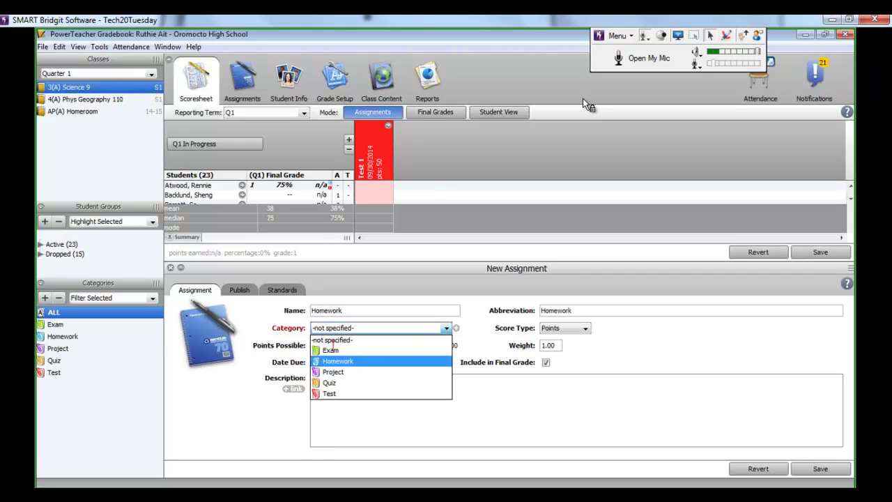
left_click(338, 361)
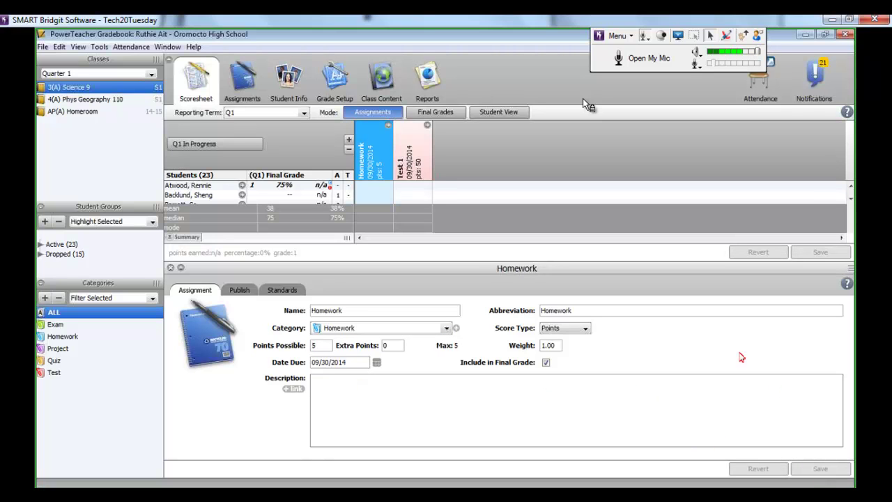
left_click(170, 268)
Step: Enter scores of 5 for Homework and 25 for Test 1 for the second student
left_click(377, 187)
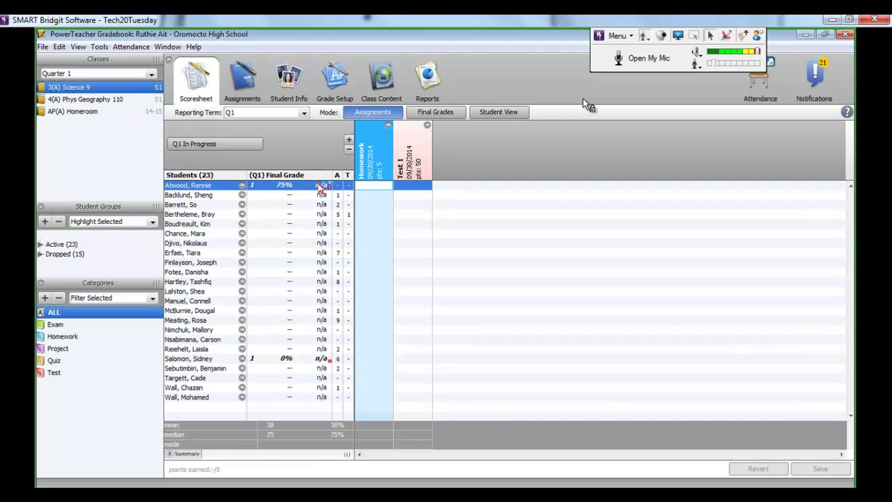
left_click(369, 199)
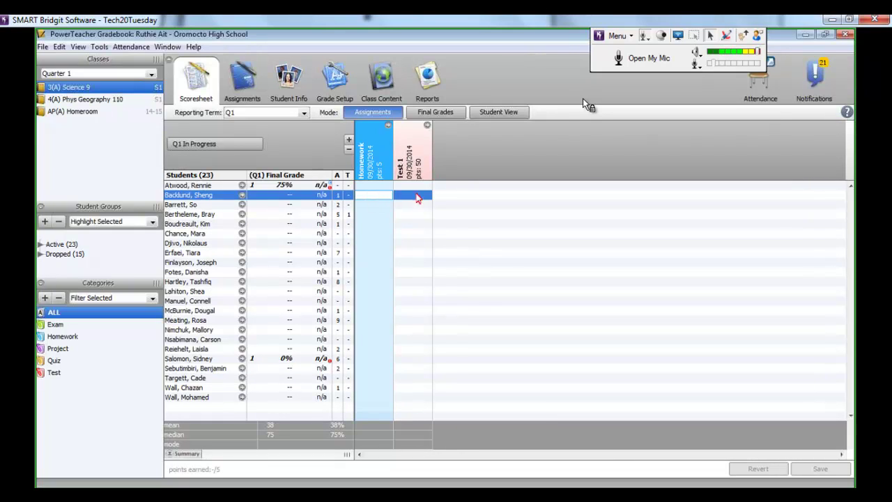
type("5")
key("Return")
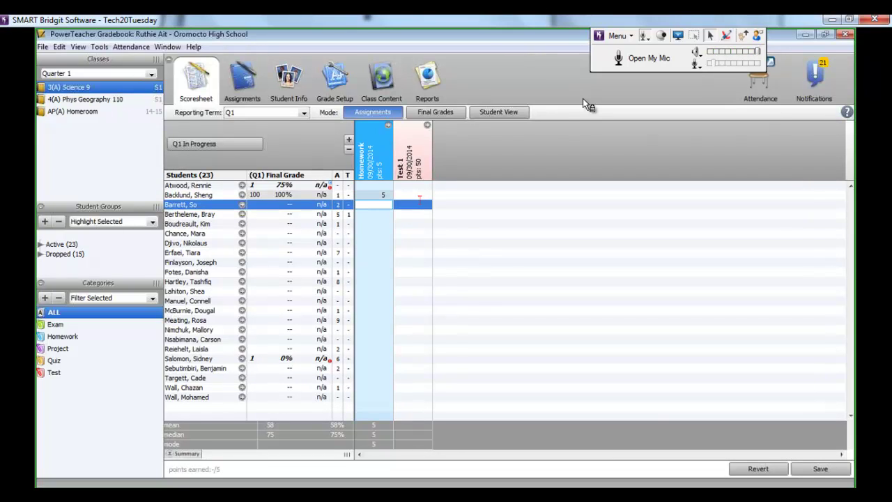
left_click(420, 199)
type("25")
key("Return")
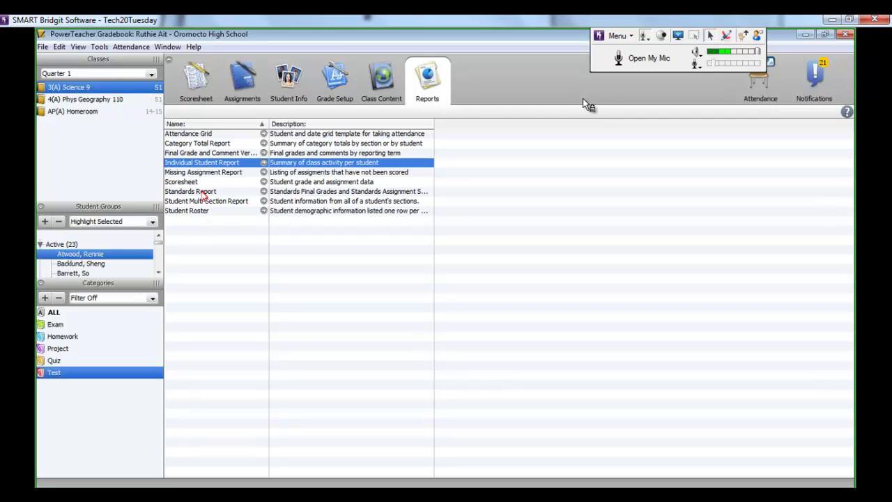
Step: View the criteria of the Individual Student Report
left_click(201, 212)
left_click(238, 164)
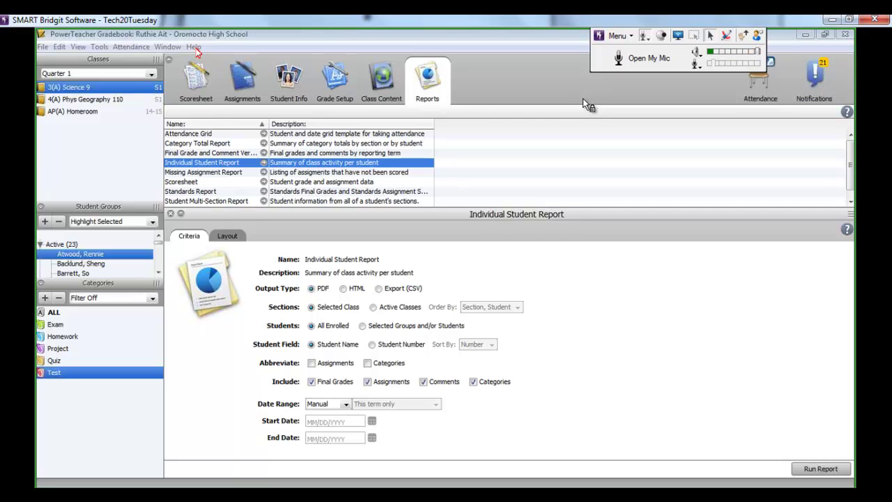
Step: View the "What Every Teacher Should Know" help topic and return to the gradebook's report criteria
left_click(194, 47)
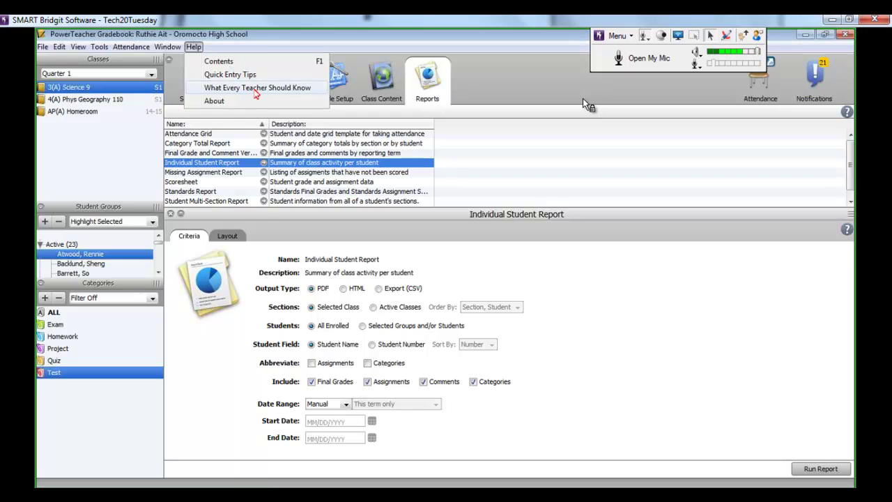
left_click(257, 88)
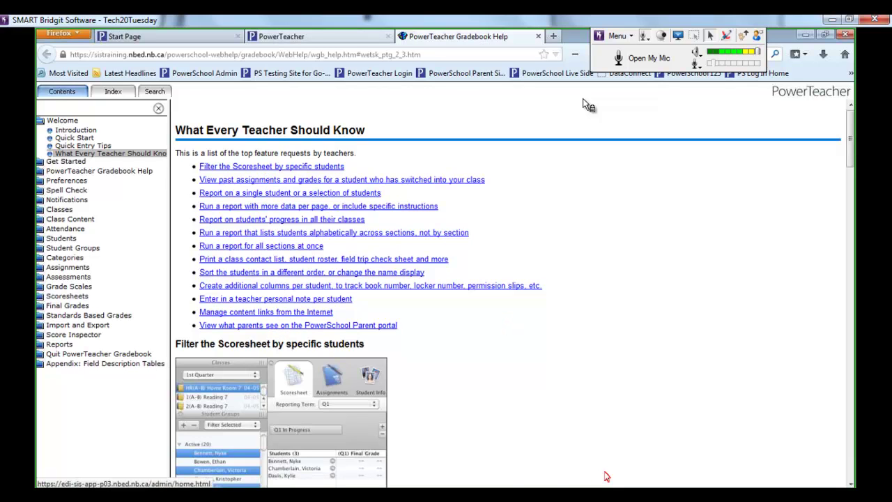
left_click(513, 479)
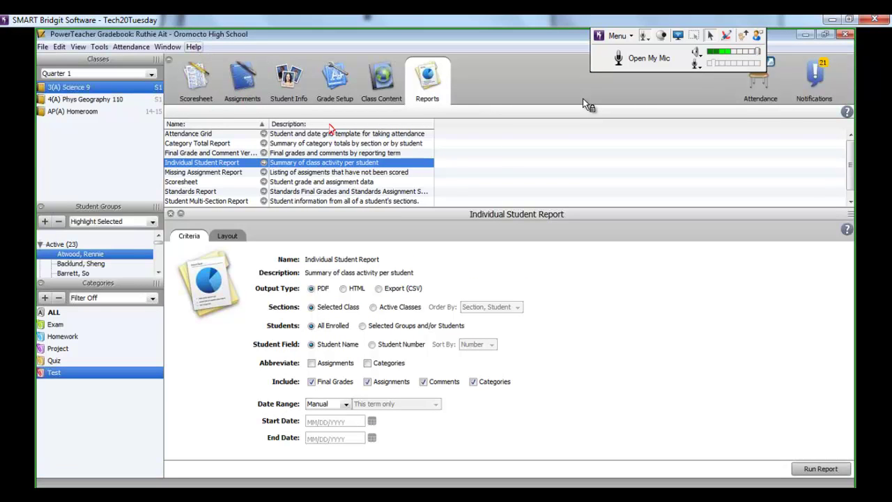
left_click(478, 86)
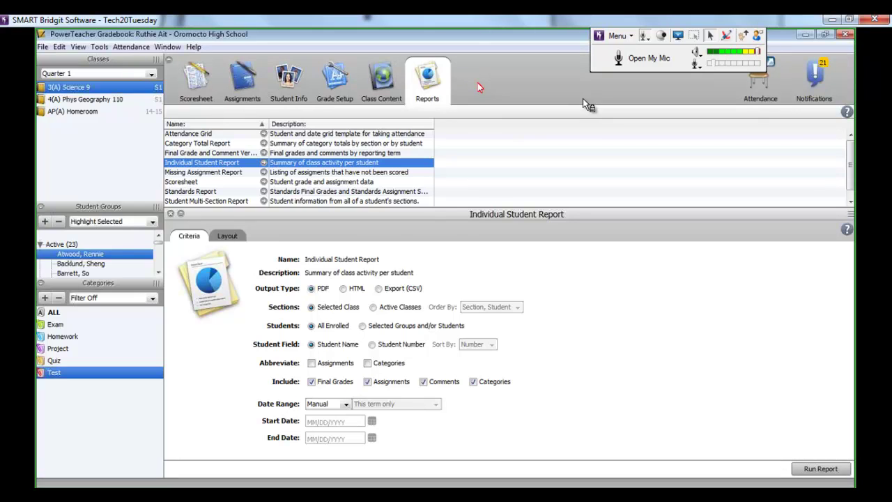